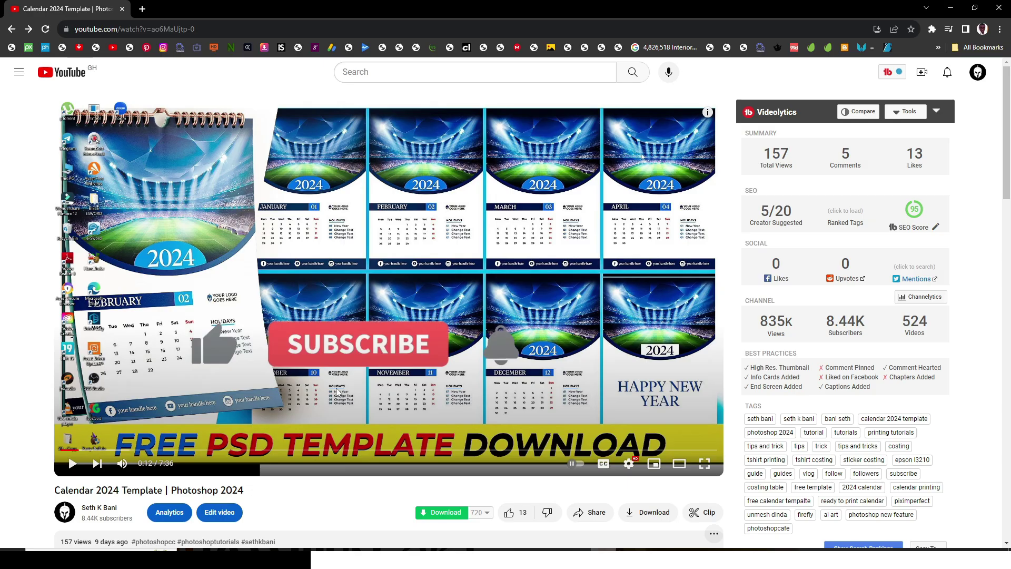
Step: Expand the YouTube video description and highlight the PSD PART( 12) download link
scroll(332, 390, "down", 3)
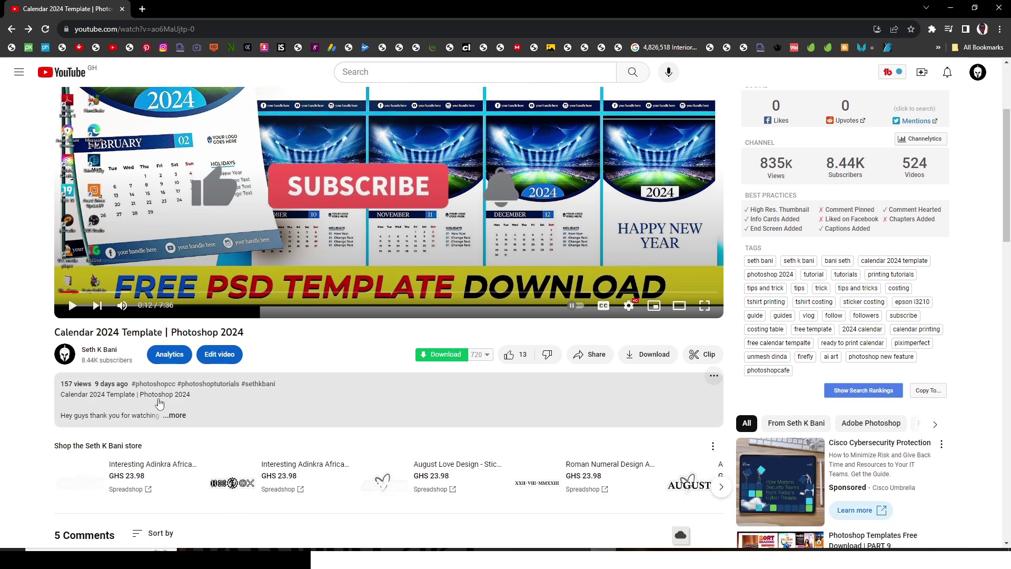
left_click(178, 416)
scroll(182, 420, "down", 7)
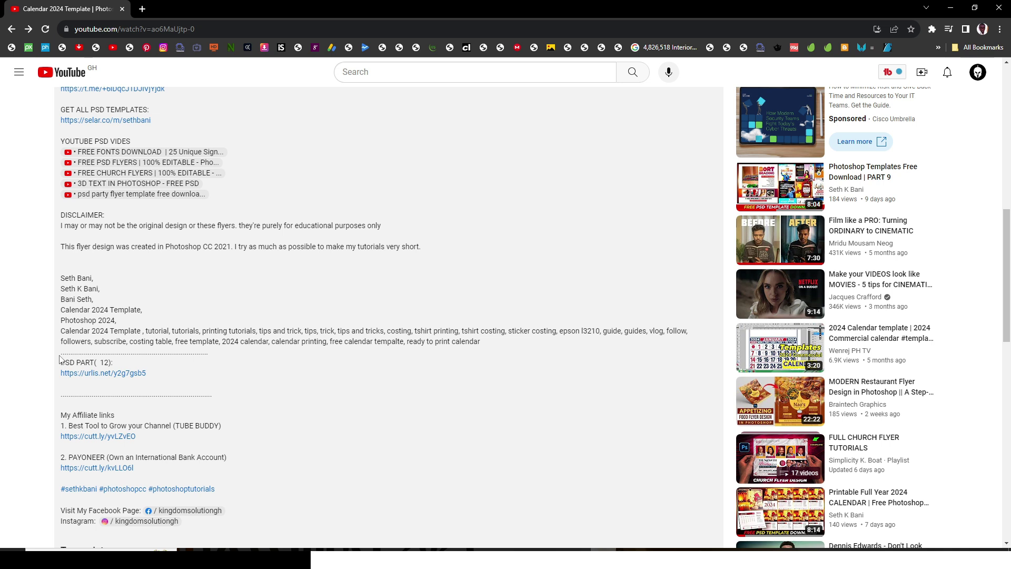
left_click_drag(63, 355, 160, 388)
left_click(183, 381)
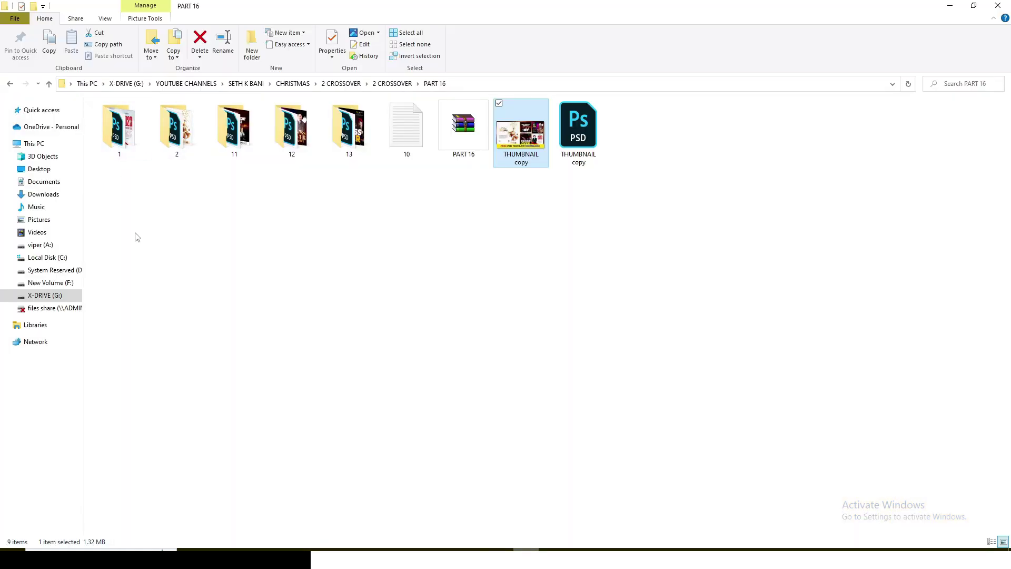
Step: Open folder 1 inside PART 16 and launch its 1.psd template in Photoshop
left_click_drag(141, 228, 333, 100)
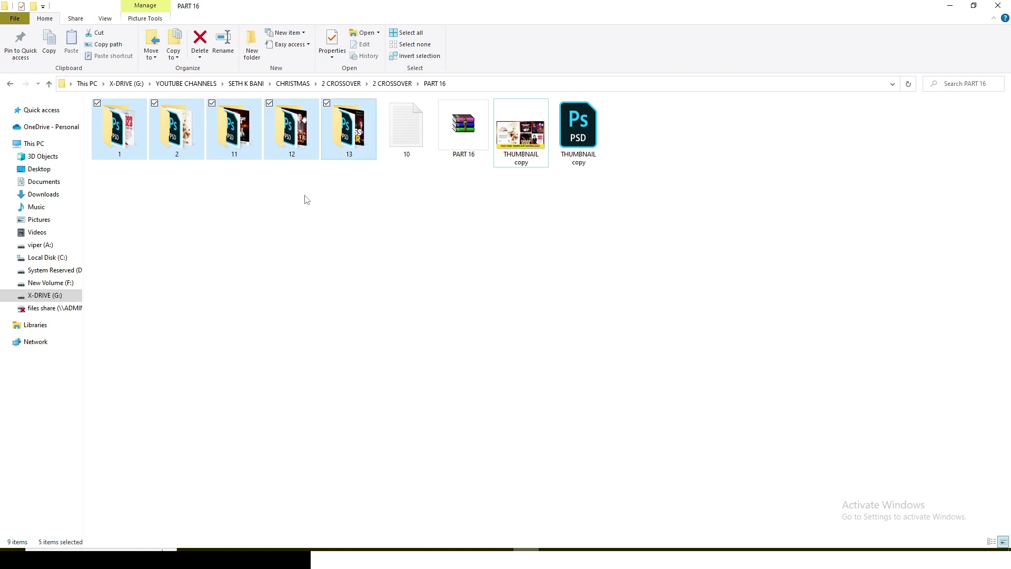
left_click(121, 139)
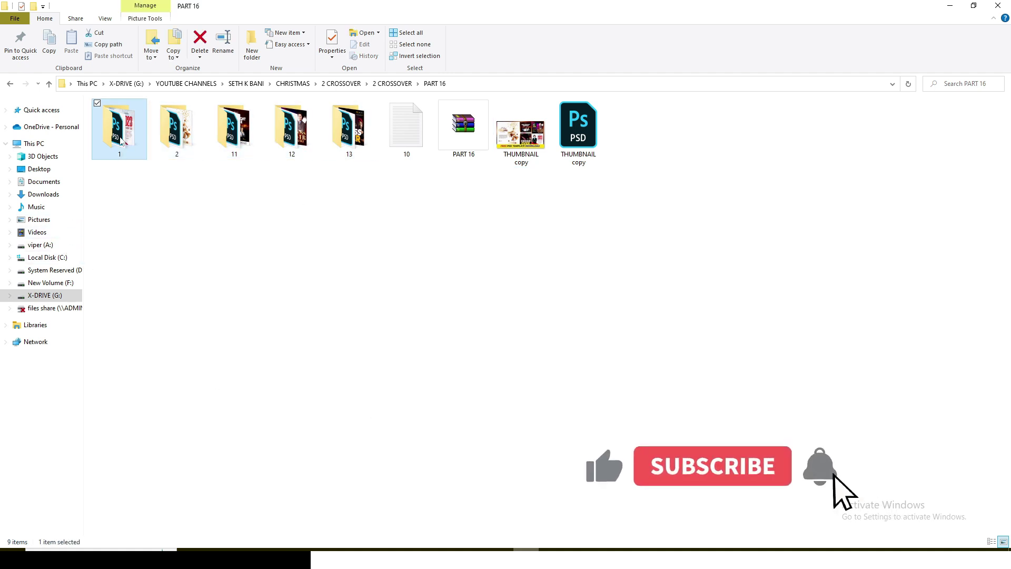
double_click(120, 139)
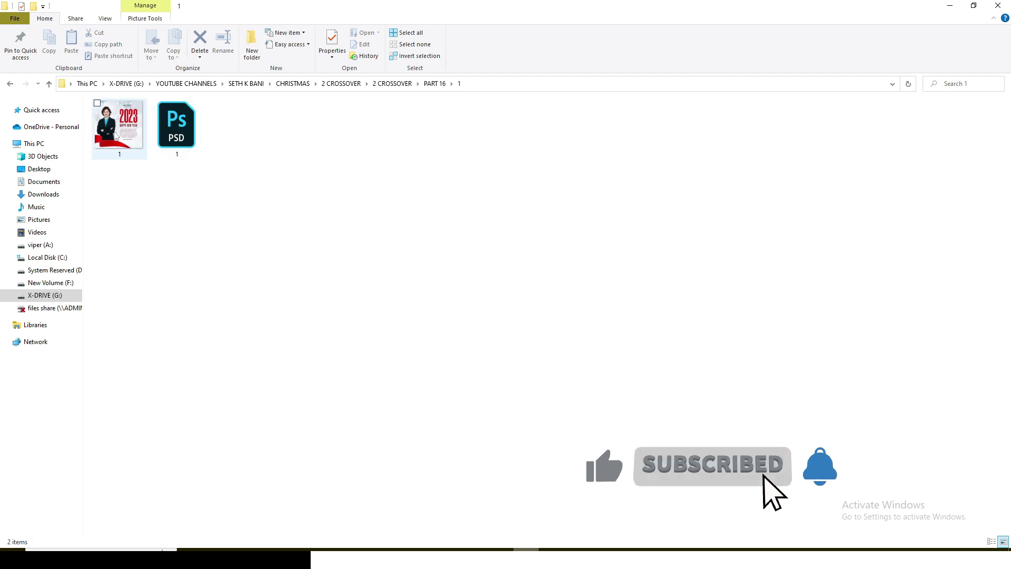
double_click(169, 125)
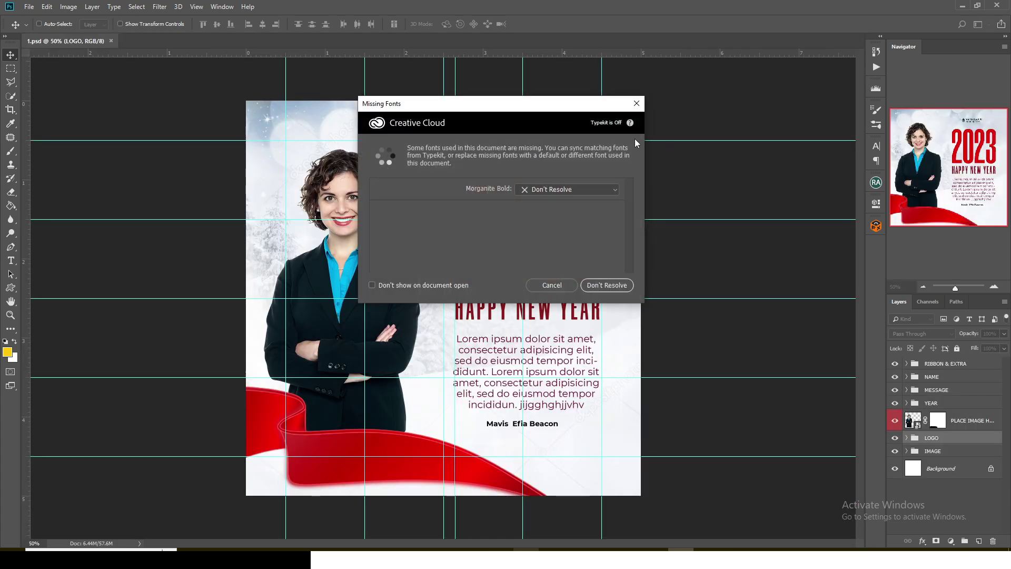
Step: Dismiss the missing-fonts warning, toggle the YEAR group, and expand it to select the 2023 layer
left_click(636, 103)
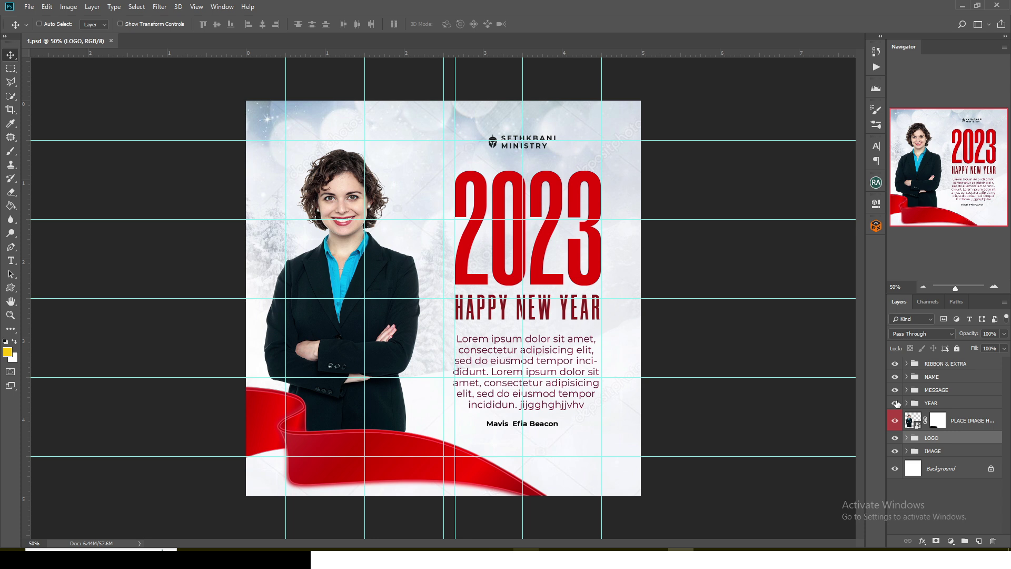
left_click(895, 402)
left_click(895, 402)
left_click(906, 403)
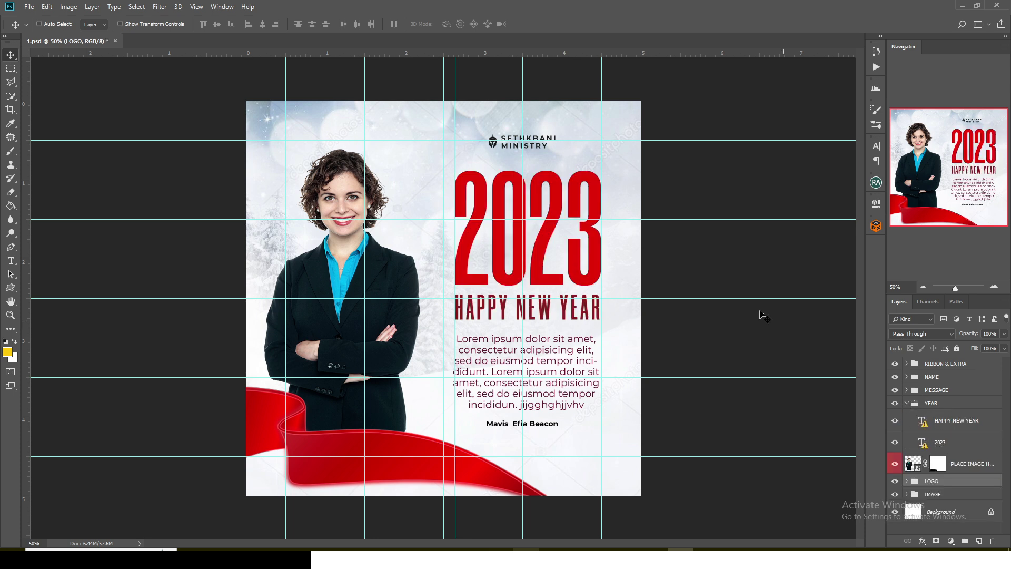
left_click(939, 442)
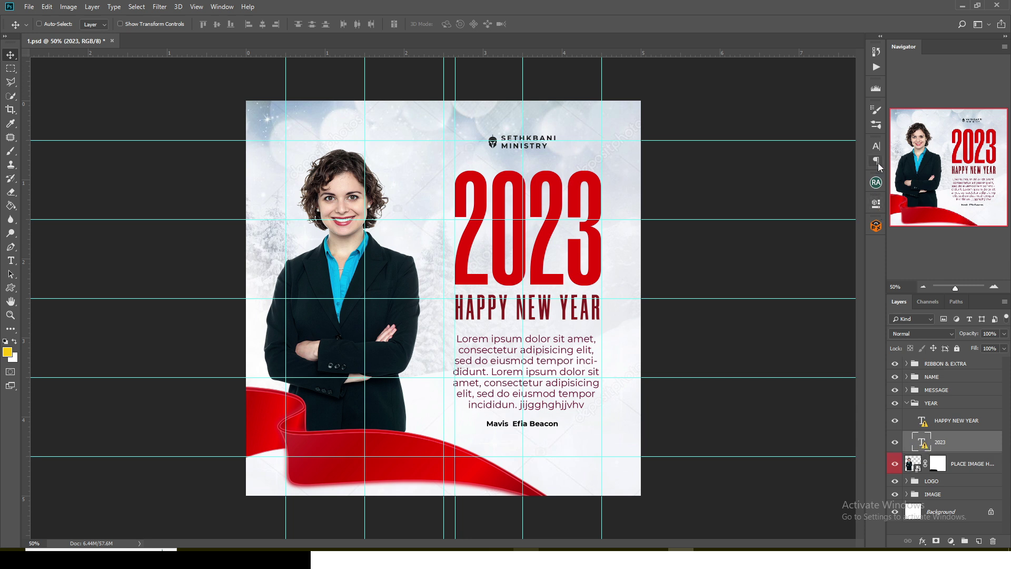
Step: Open the Character panel from the Window menu
left_click(222, 7)
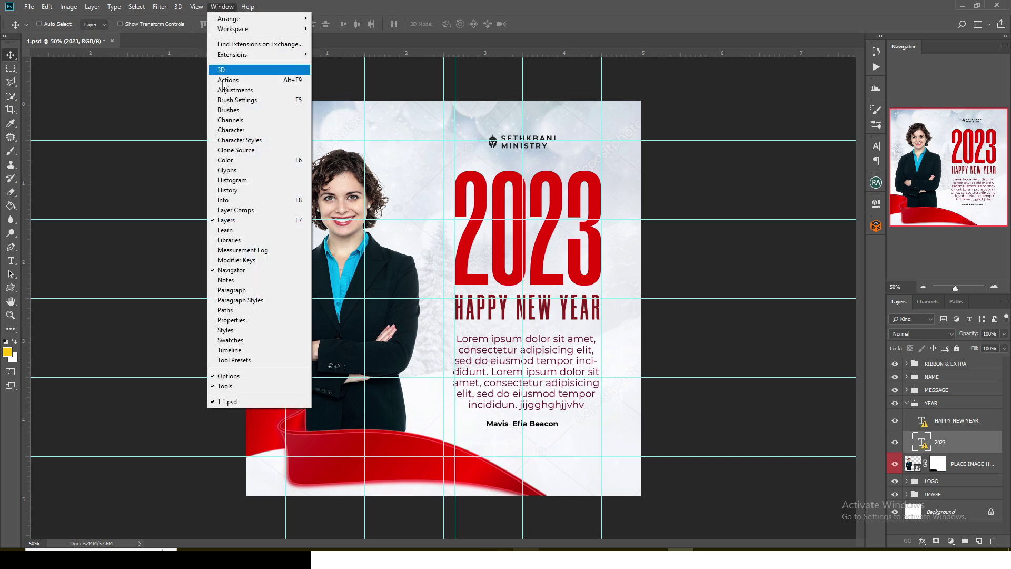
left_click(239, 135)
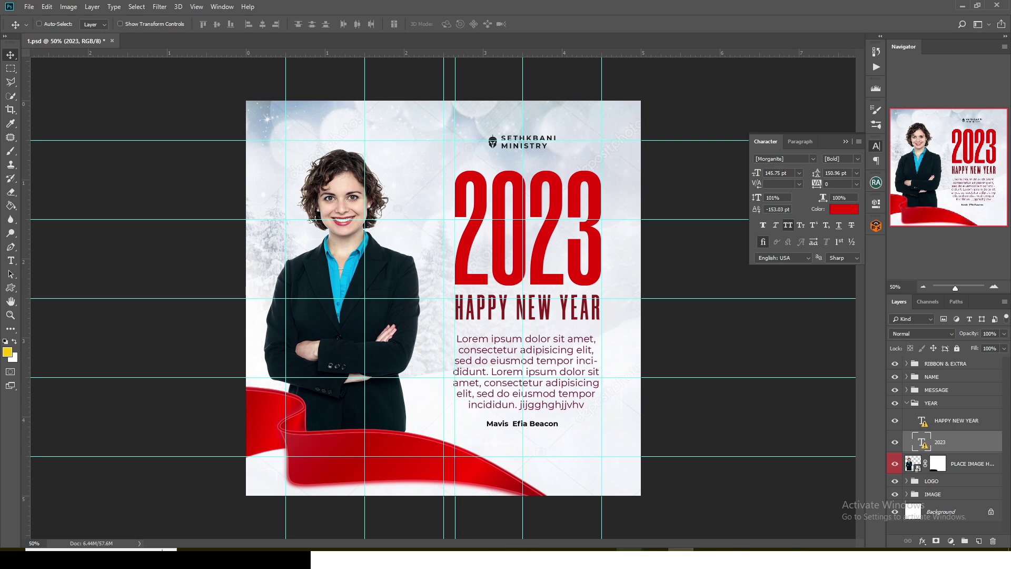
key("alt+Tab")
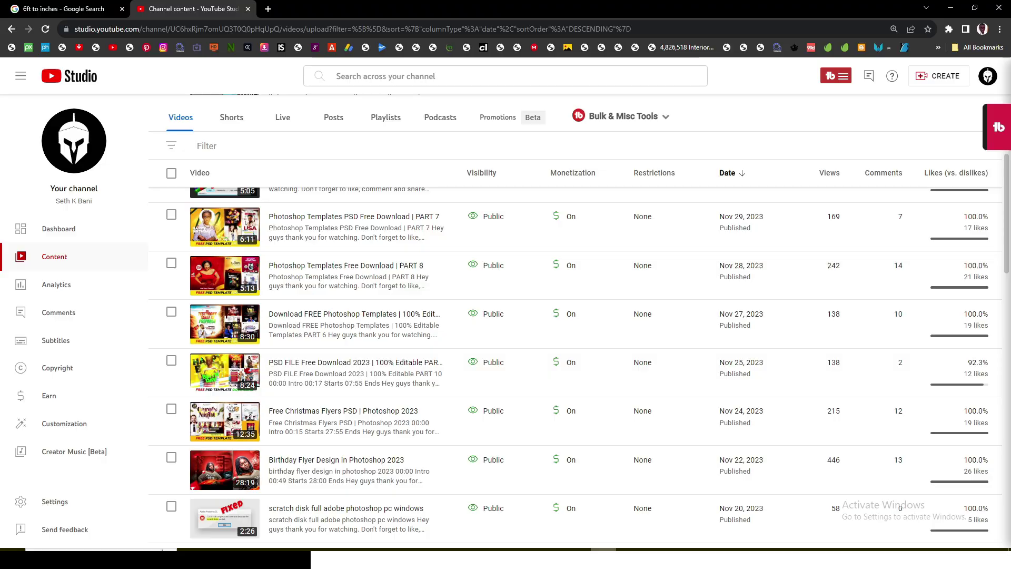
key("alt+Tab")
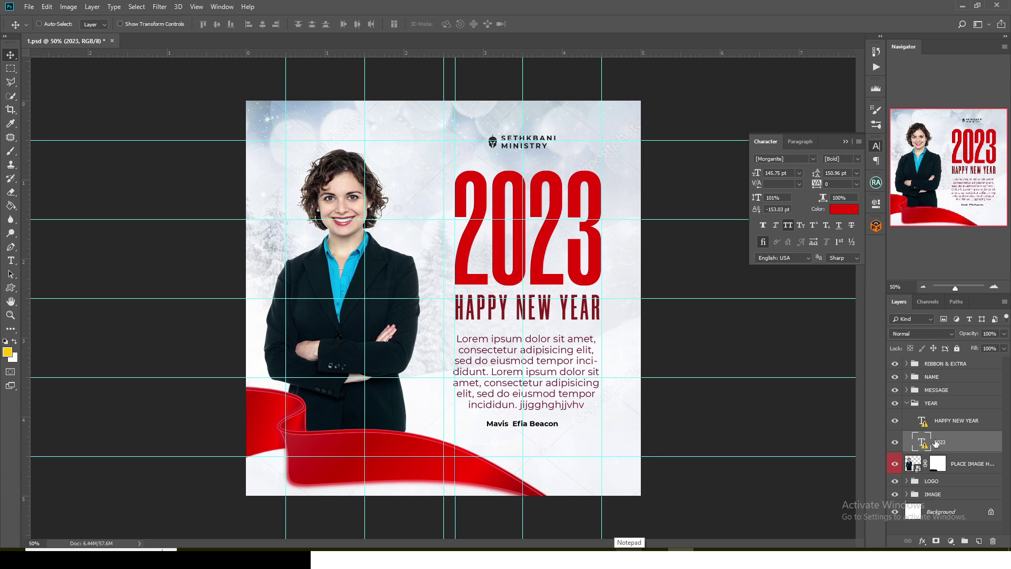
Step: Collapse YEAR and preview the snowy background, logo, woman's photo and 2023 text by toggling each
left_click(910, 403)
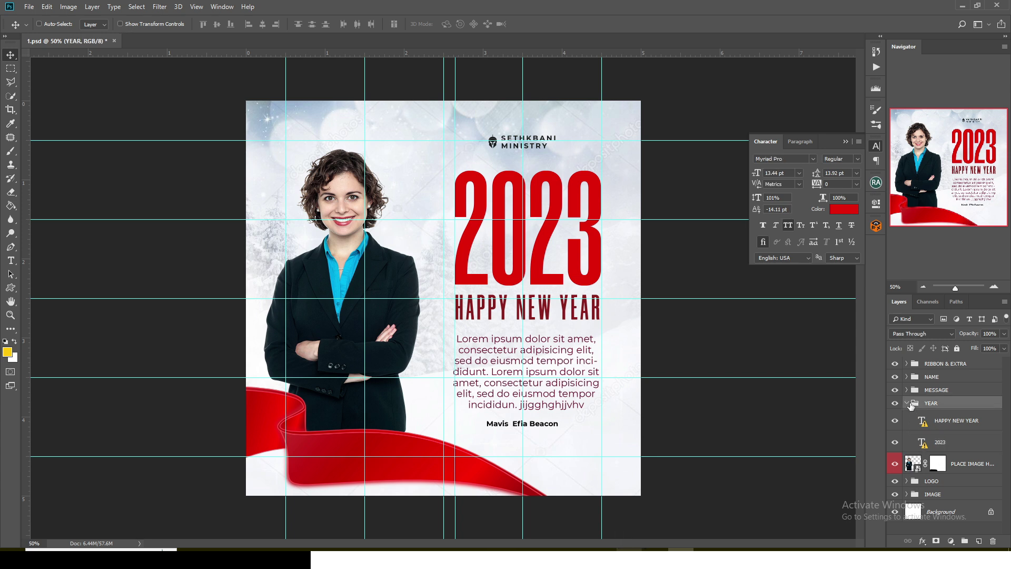
left_click(906, 403)
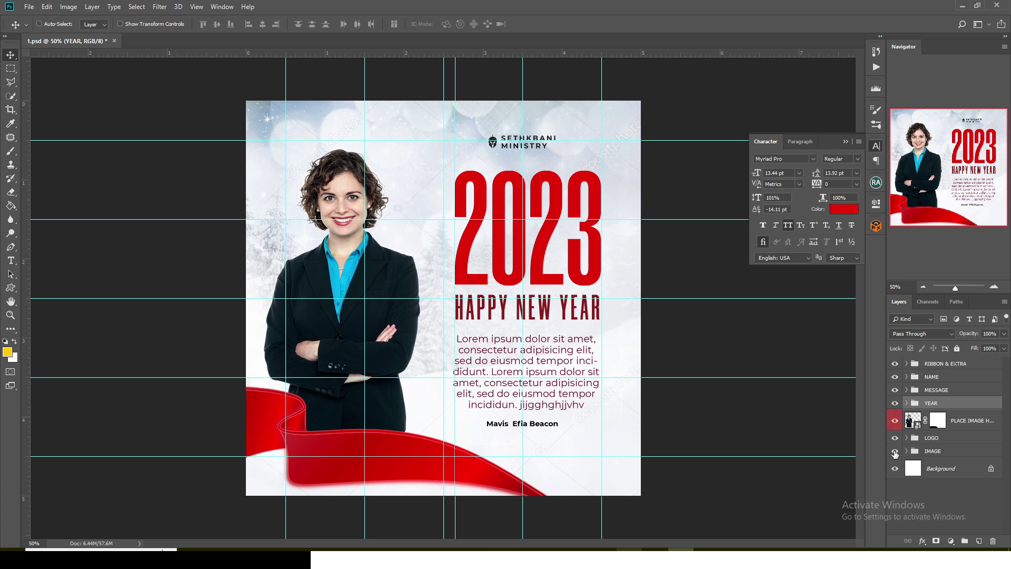
left_click(894, 451)
left_click(895, 451)
left_click(895, 437)
left_click(895, 438)
left_click(895, 421)
left_click(895, 420)
left_click(895, 403)
left_click(895, 404)
Step: Toggle the message text, name line and red ribbon, then close 1.psd at the save prompt
left_click(895, 391)
left_click(896, 390)
left_click(894, 377)
left_click(894, 377)
left_click(895, 364)
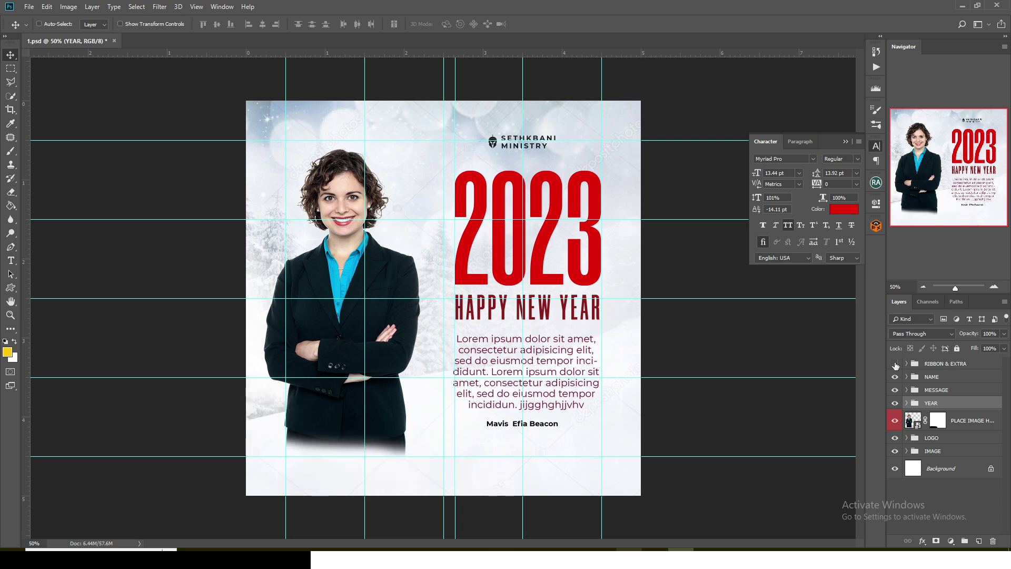
left_click(895, 363)
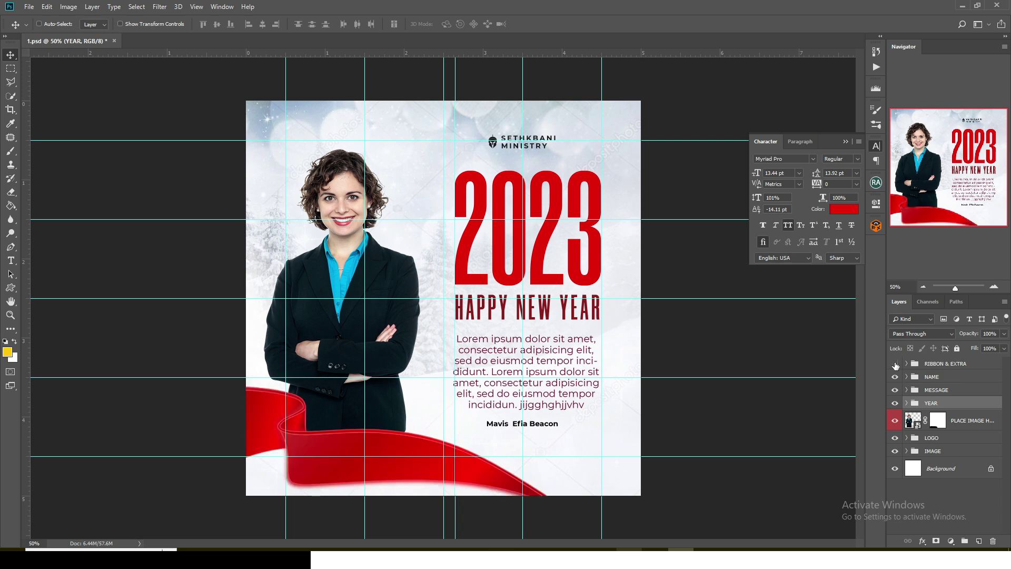
left_click(895, 364)
left_click(895, 364)
left_click(895, 364)
left_click(895, 364)
left_click(114, 40)
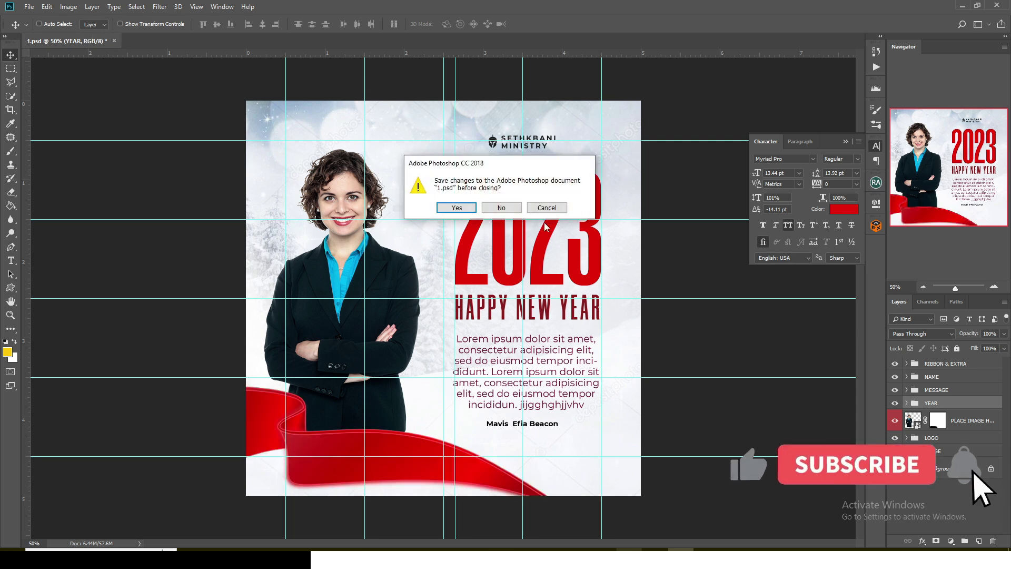
left_click(500, 207)
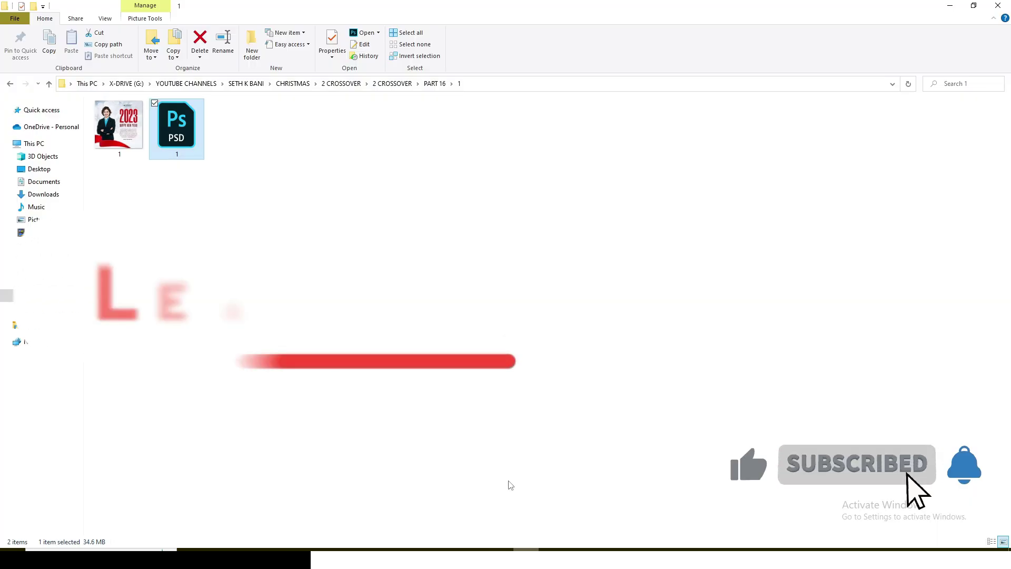
Step: Go back to PART 16, open folder 2, and launch 2.psd in Photoshop
left_click(15, 83)
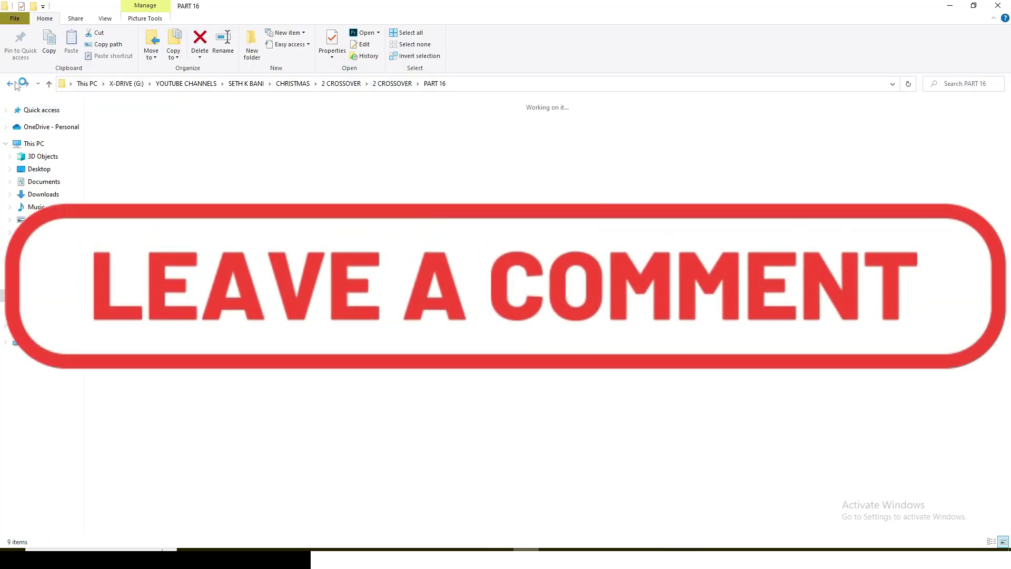
left_click(15, 83)
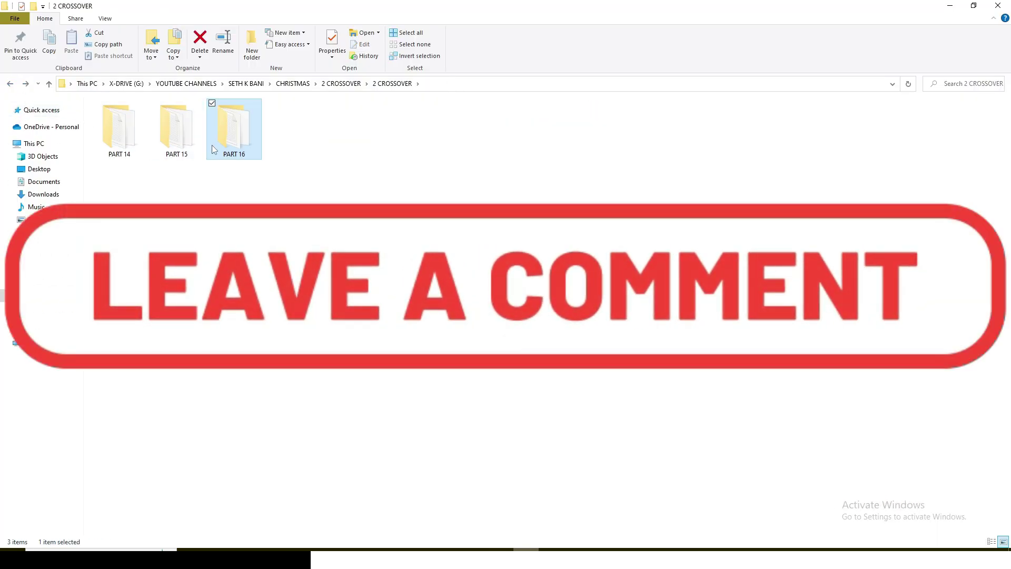
double_click(233, 129)
left_click(172, 136)
double_click(172, 135)
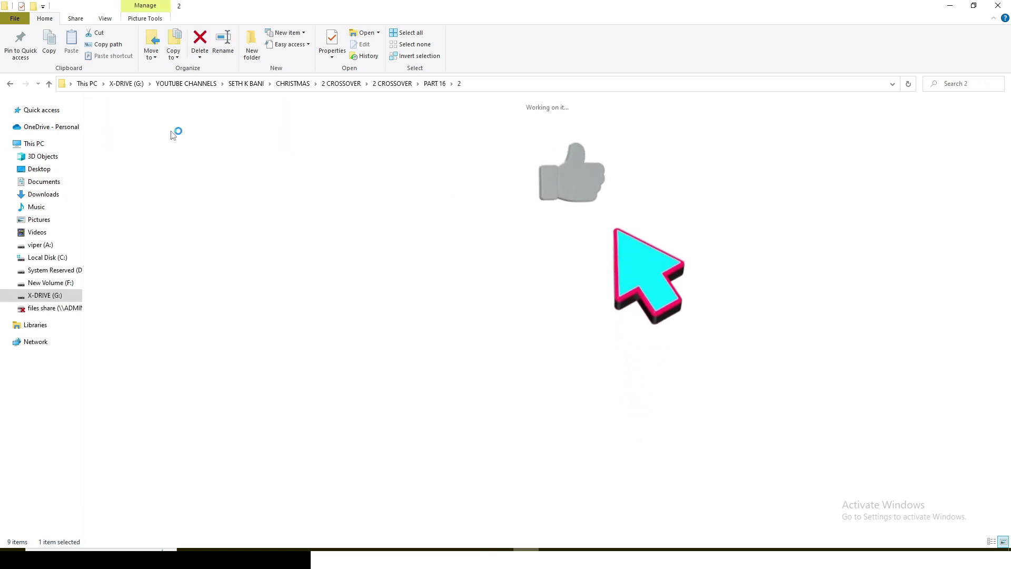
left_click(172, 135)
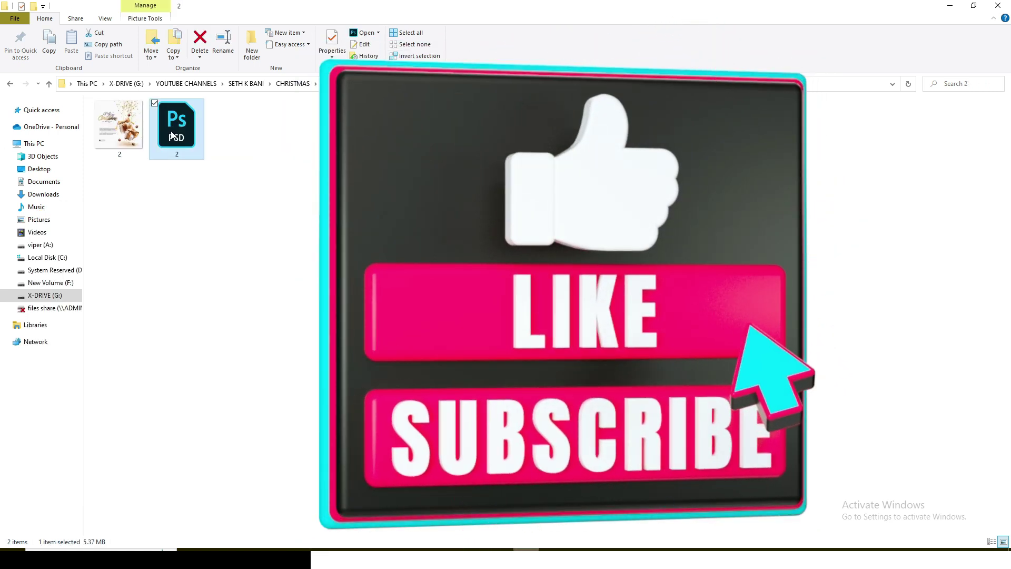
double_click(172, 135)
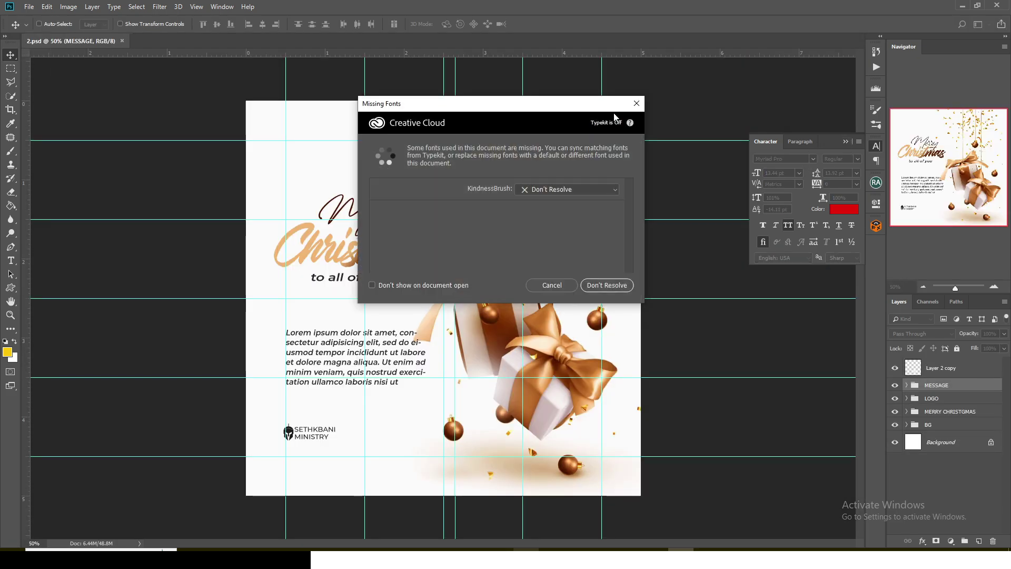
Step: Dismiss the missing-fonts warning and toggle the gifts background and Merry Christmas title
left_click(635, 104)
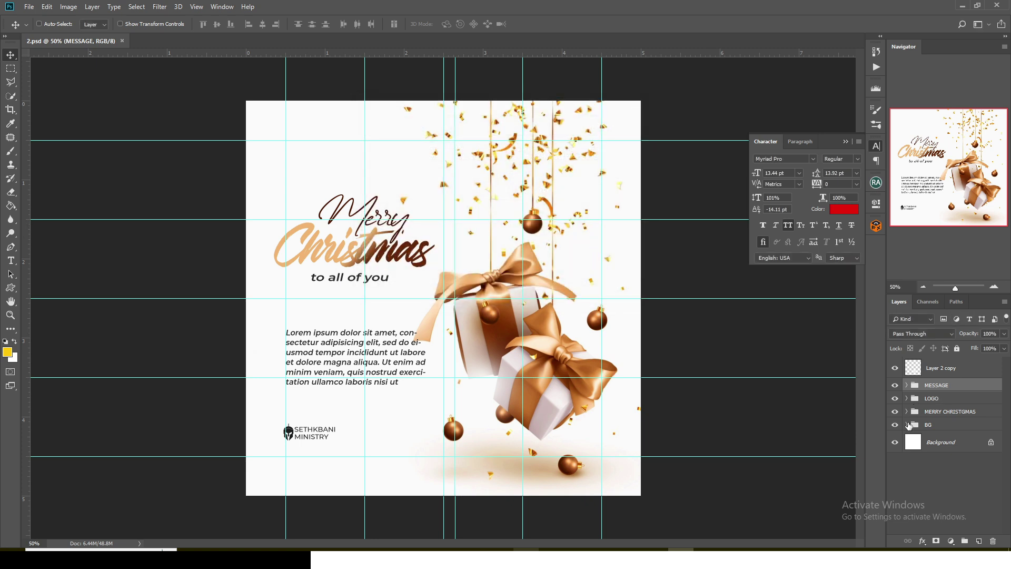
left_click(894, 425)
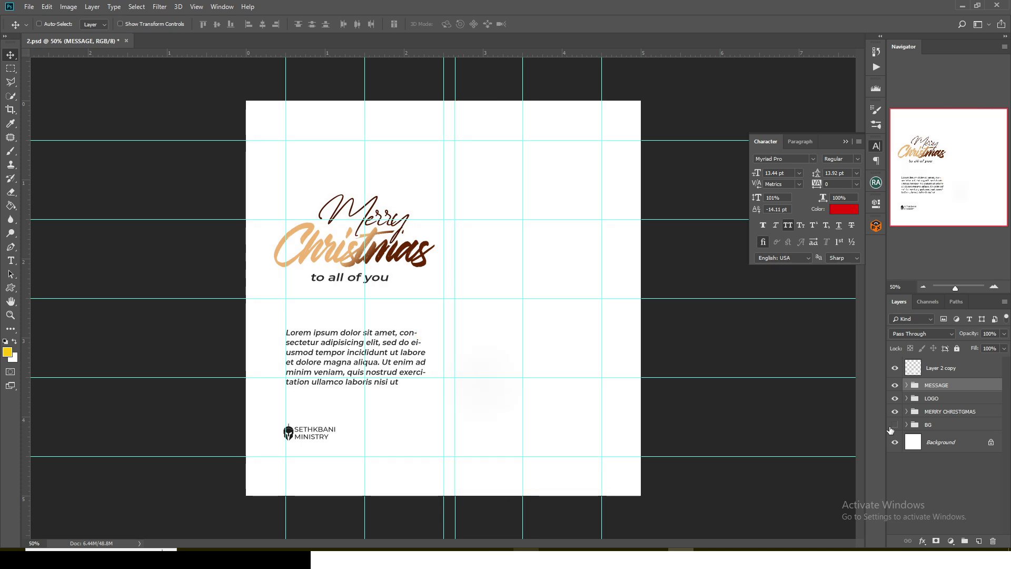
left_click(891, 424)
left_click(894, 411)
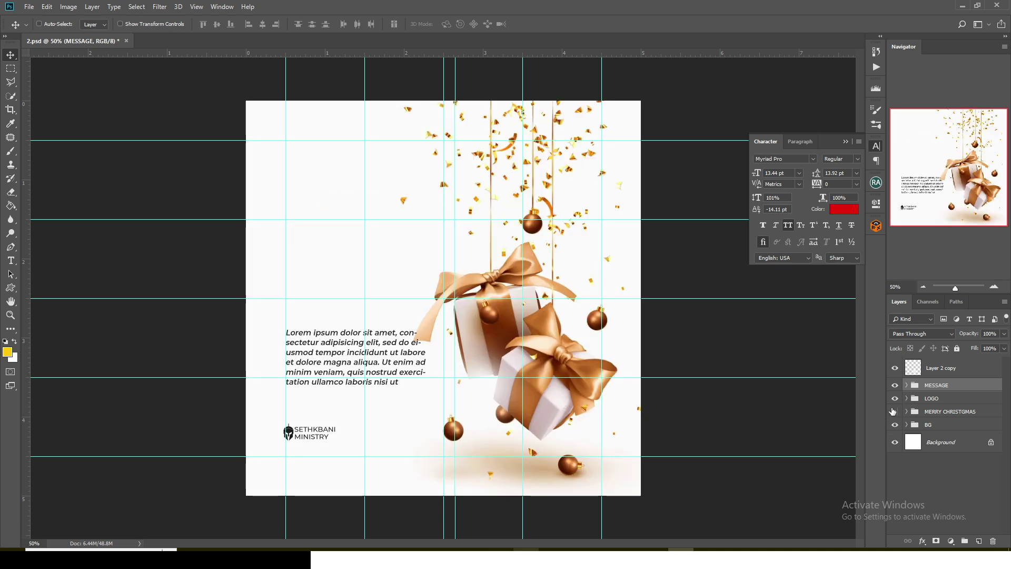
left_click(894, 412)
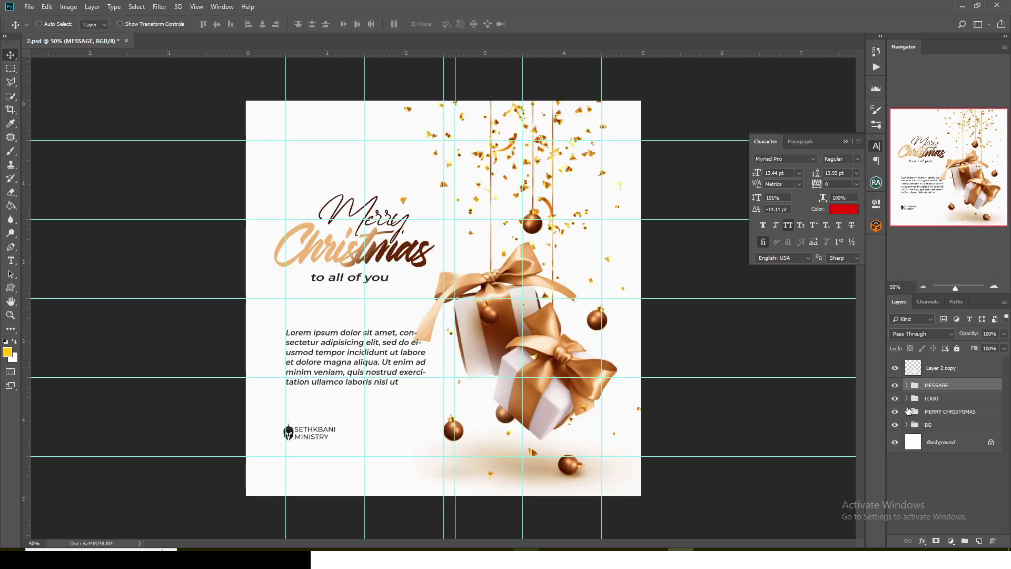
Step: Expand the MERRY CHRISTMAS group, toggle the title's gradient effect off and on, then collapse it
left_click(910, 411)
left_click(906, 411)
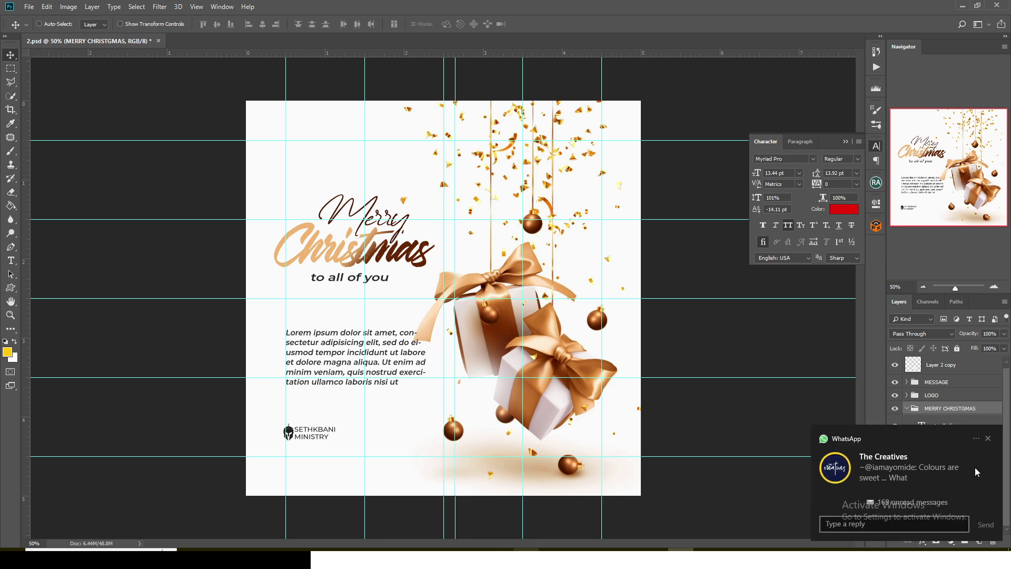
left_click(987, 440)
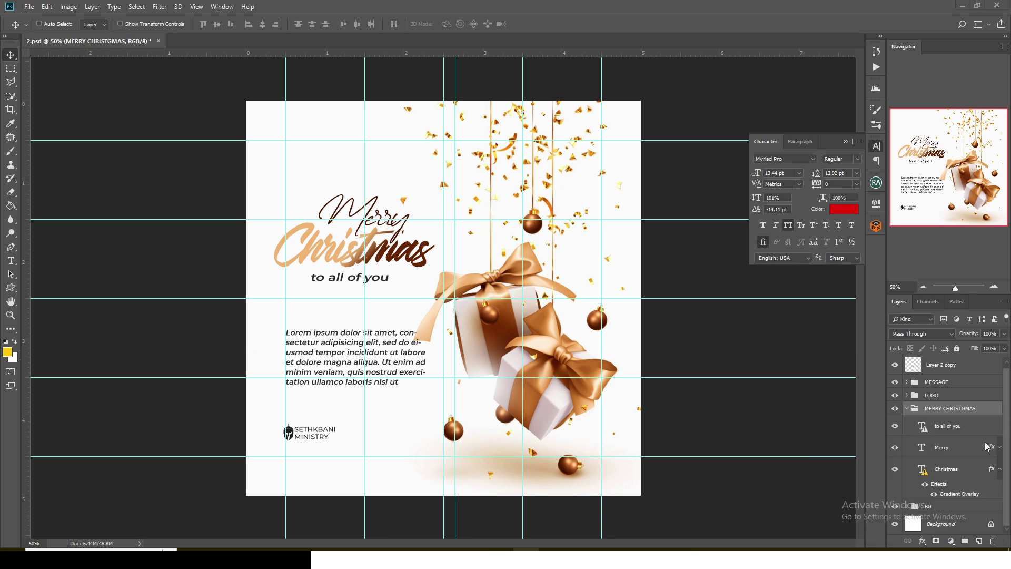
left_click(926, 484)
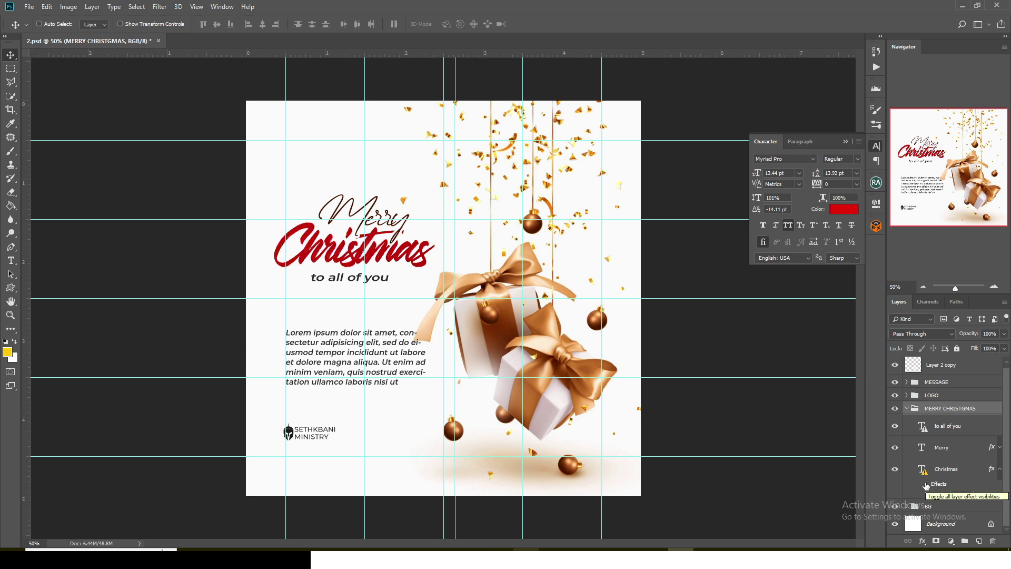
left_click(926, 484)
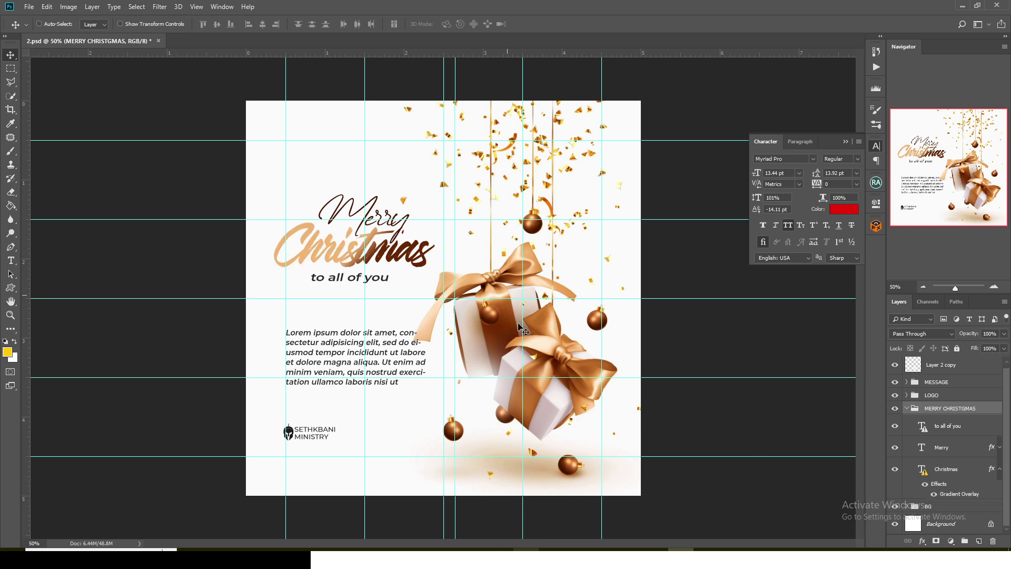
left_click(905, 410)
Step: Toggle the ministry logo, message text and Layer 2 copy, then close the flyer without saving
left_click(895, 399)
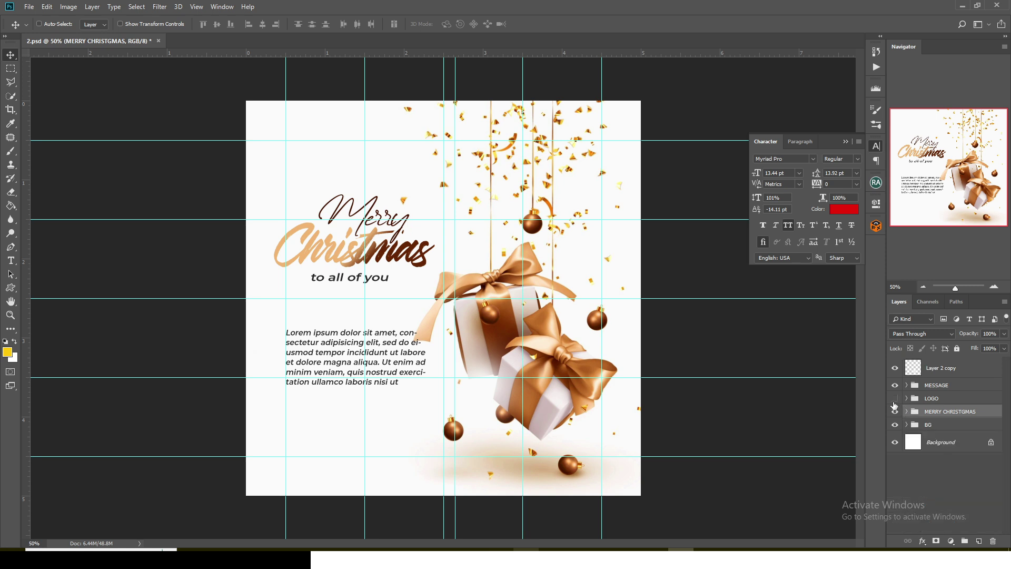
left_click(894, 399)
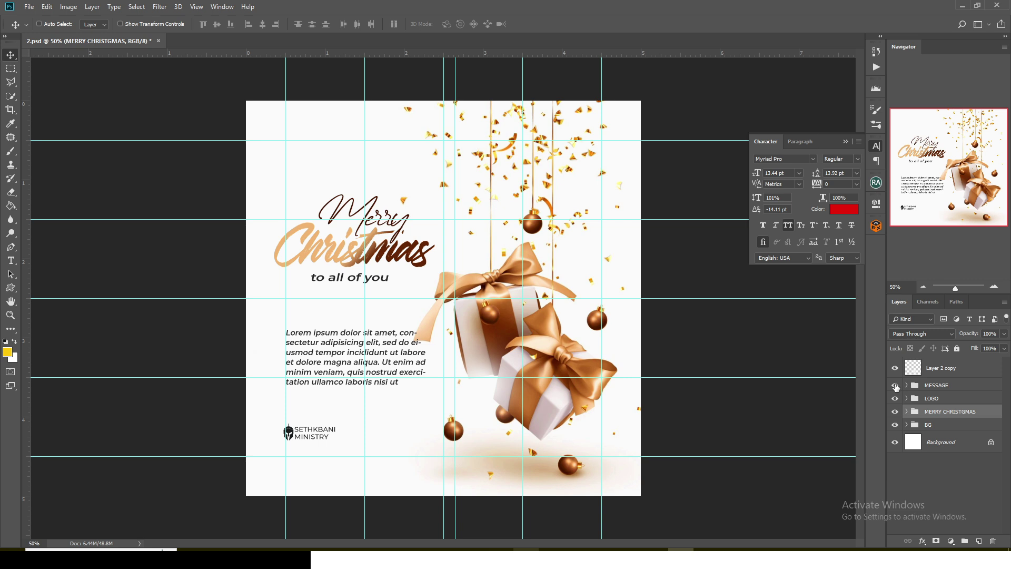
left_click(895, 385)
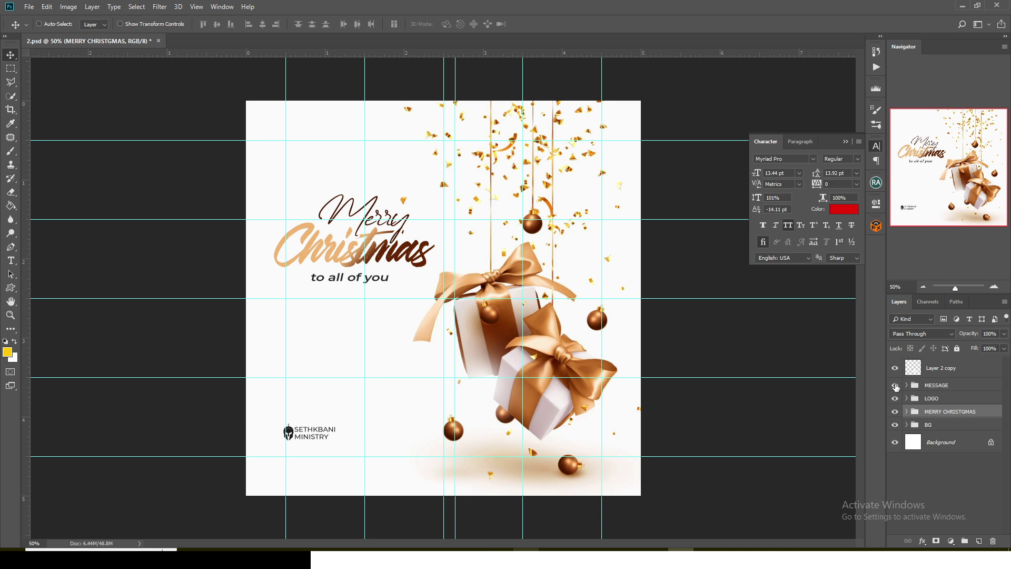
left_click(895, 386)
left_click(895, 370)
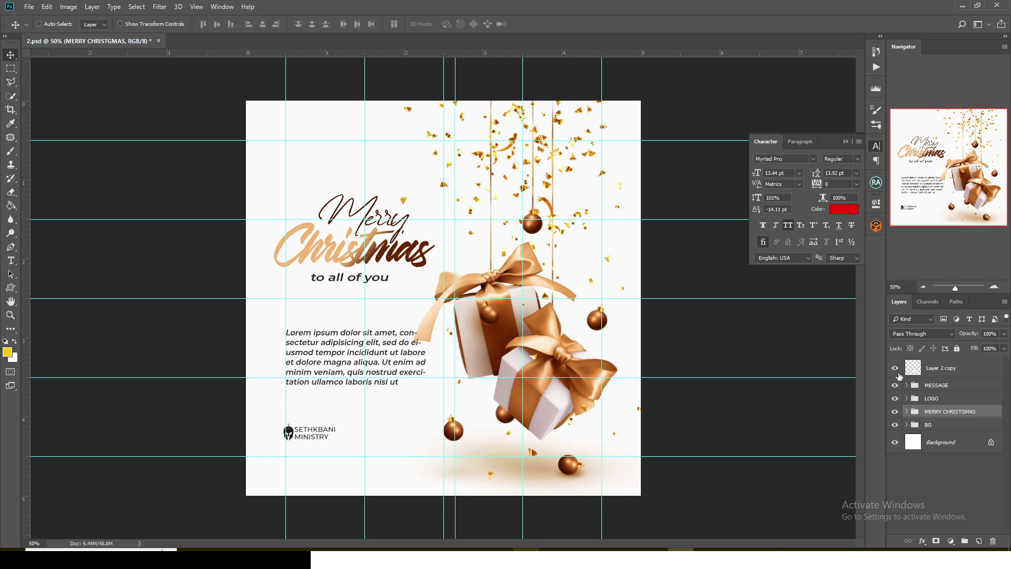
left_click(896, 371)
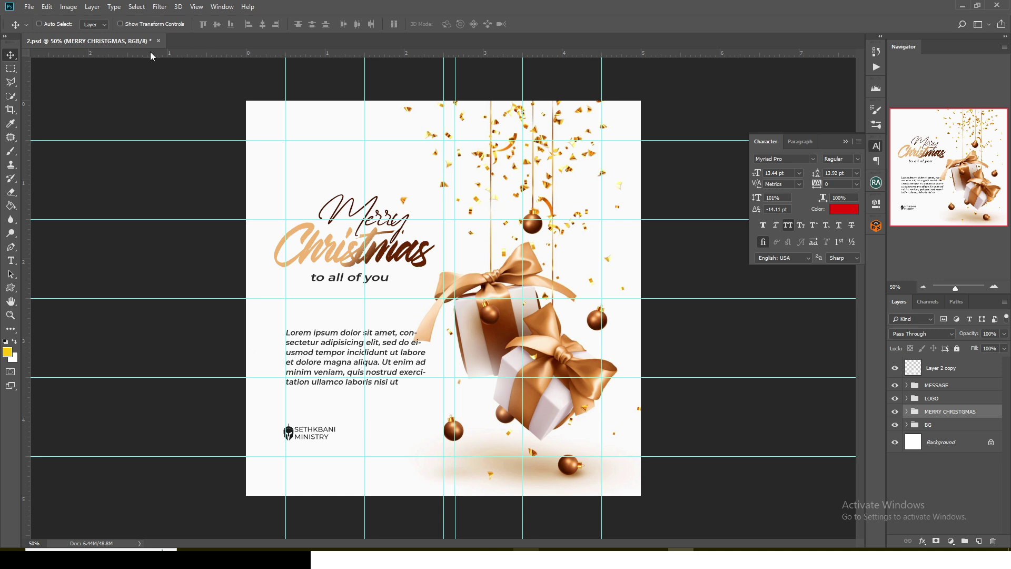
left_click(158, 41)
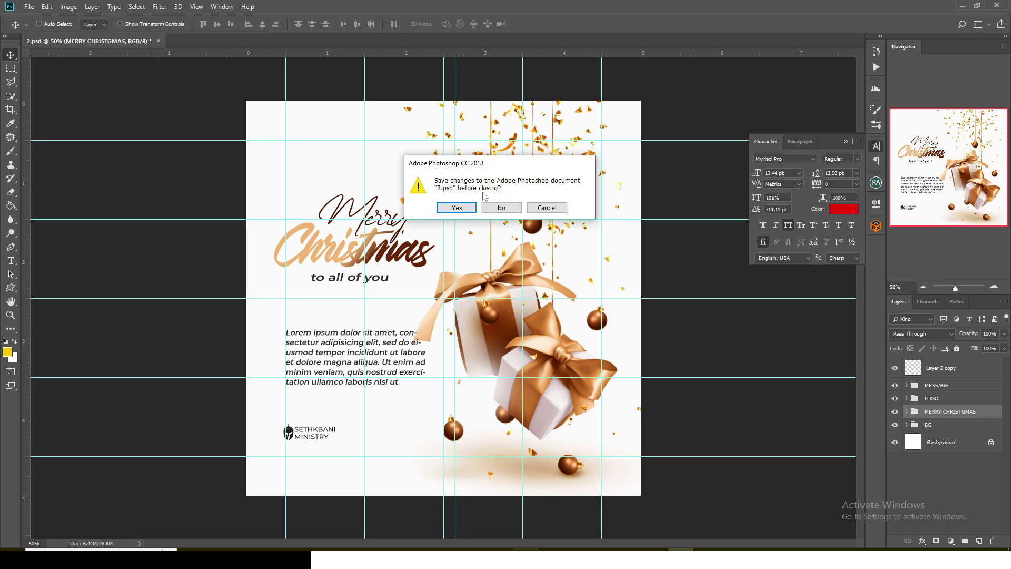
left_click(501, 207)
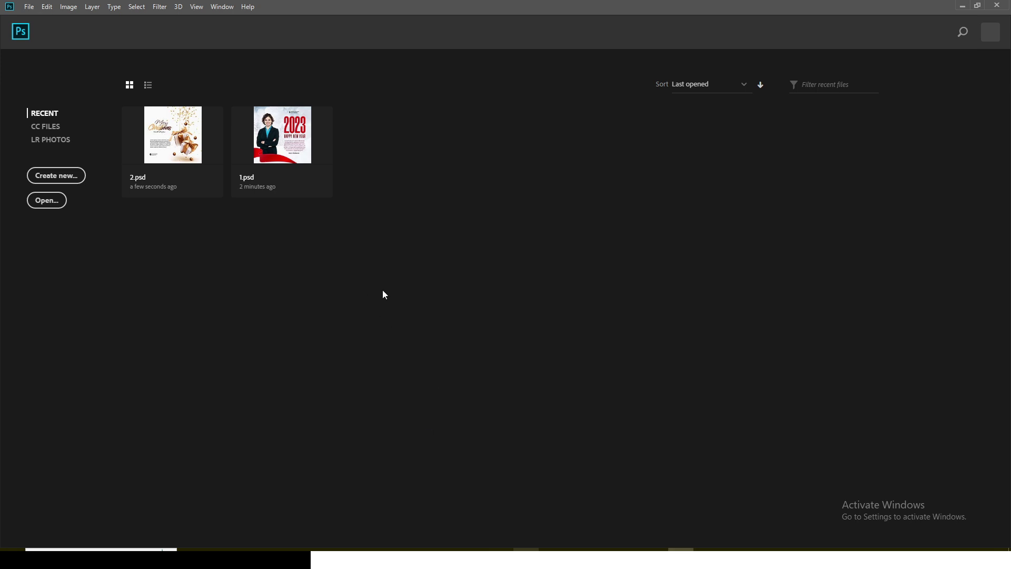
Step: Switch to File Explorer, return to PART 16, and open 11.psd from folder 11
key("alt+Tab")
key("alt")
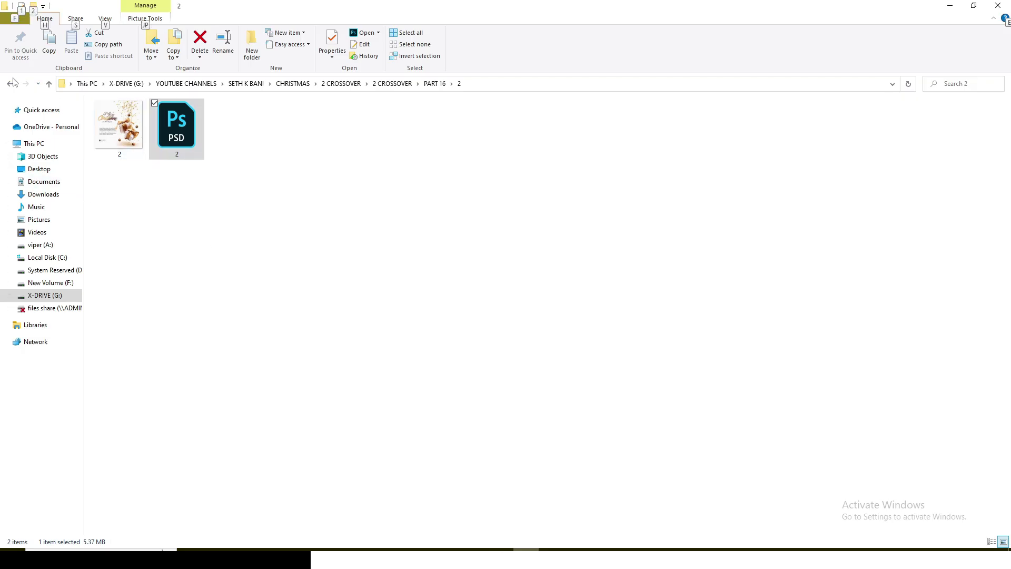
left_click(11, 83)
double_click(217, 128)
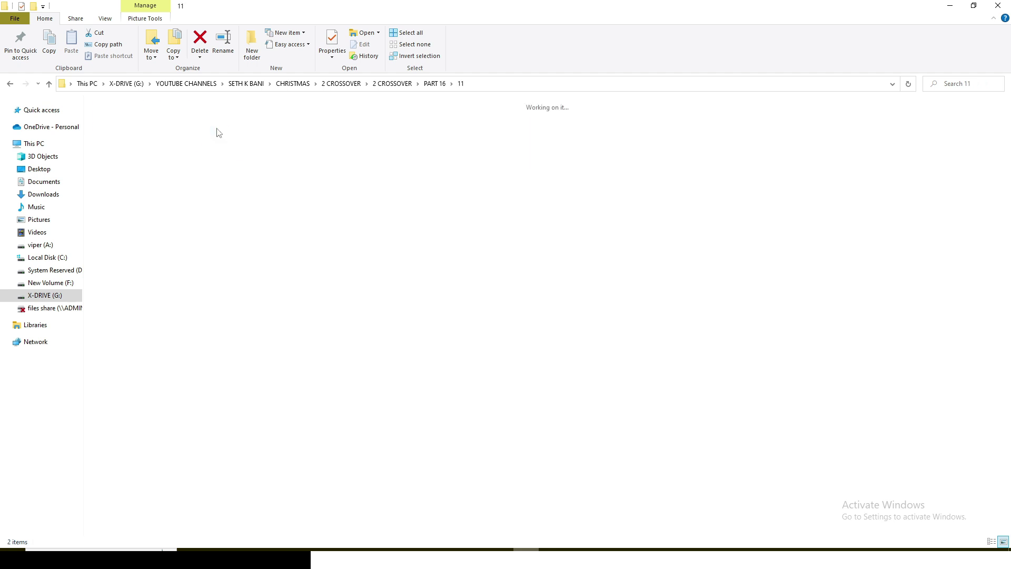
double_click(173, 131)
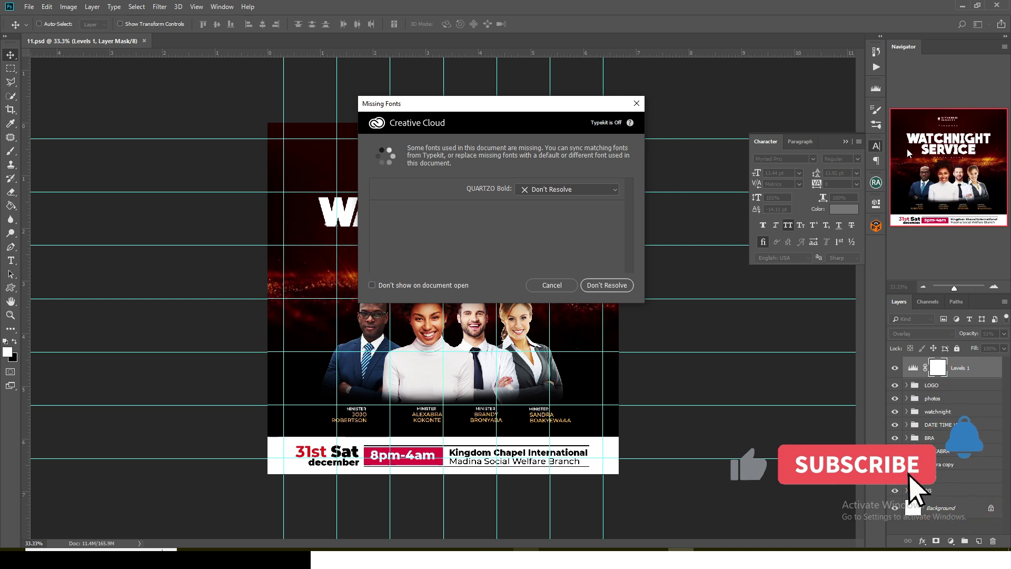
Step: Choose Don't Resolve, toggle the BG group, and expand then collapse the BG and name groups
left_click(605, 285)
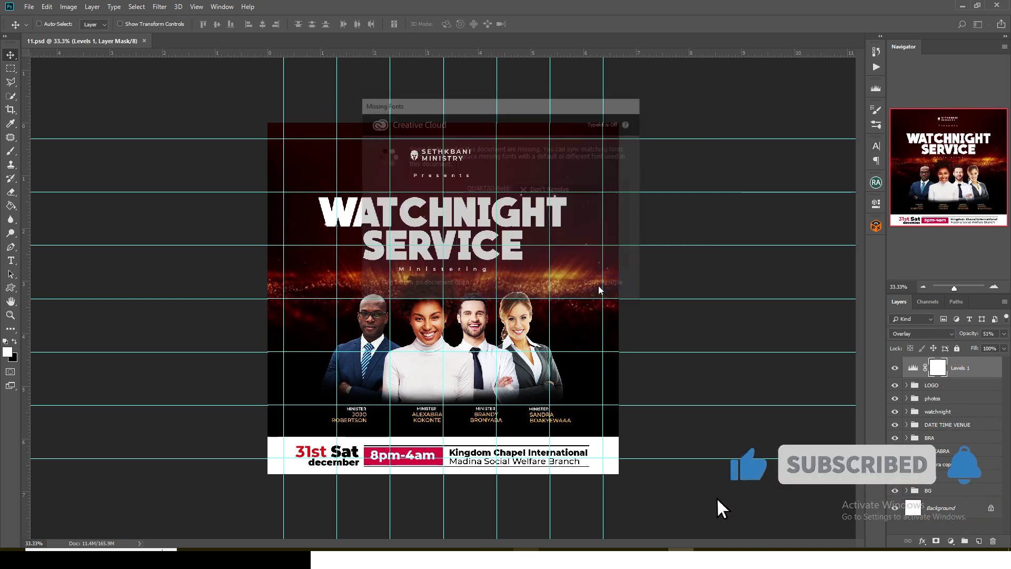
left_click(892, 491)
left_click(892, 492)
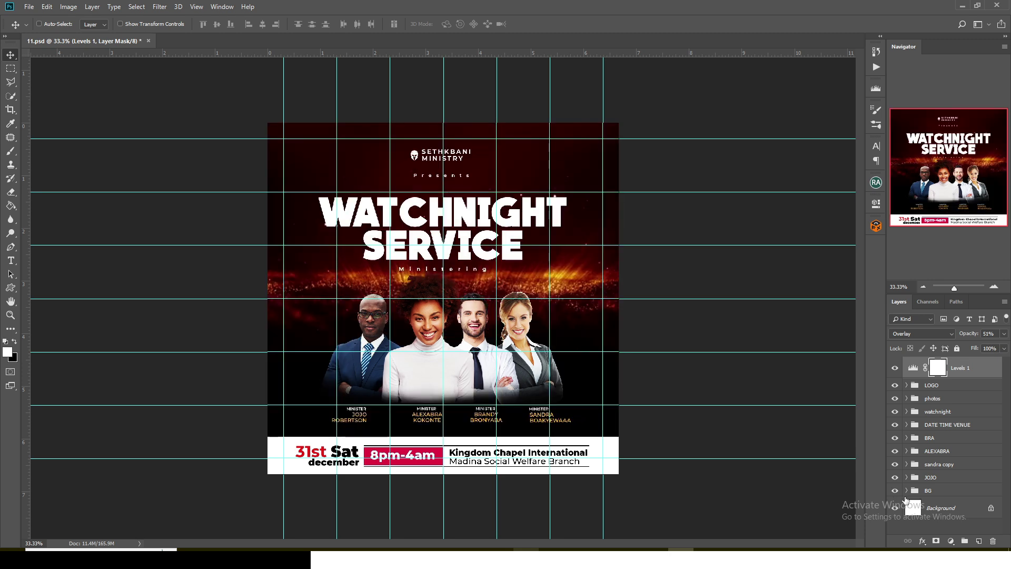
left_click(906, 491)
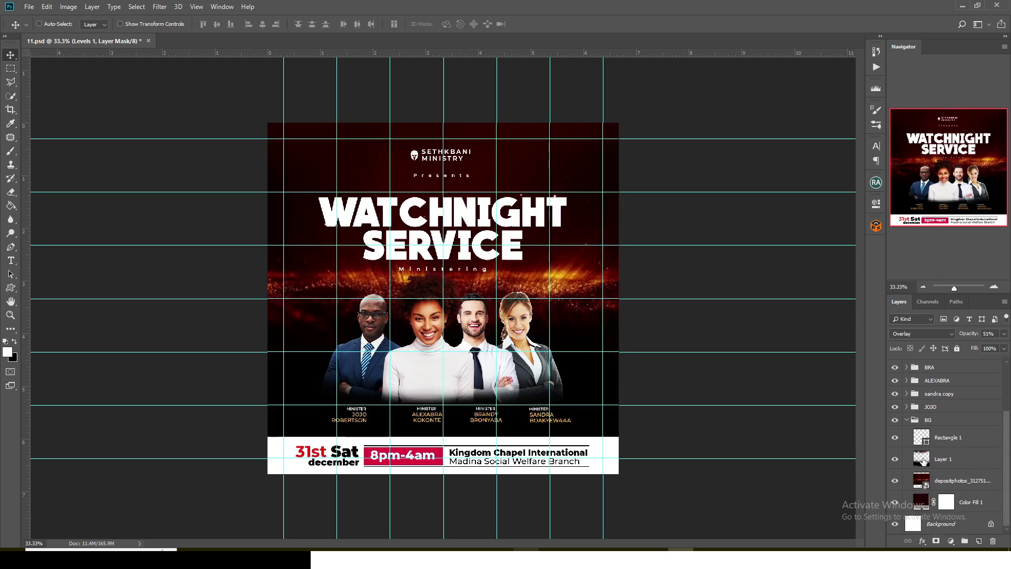
left_click(903, 415)
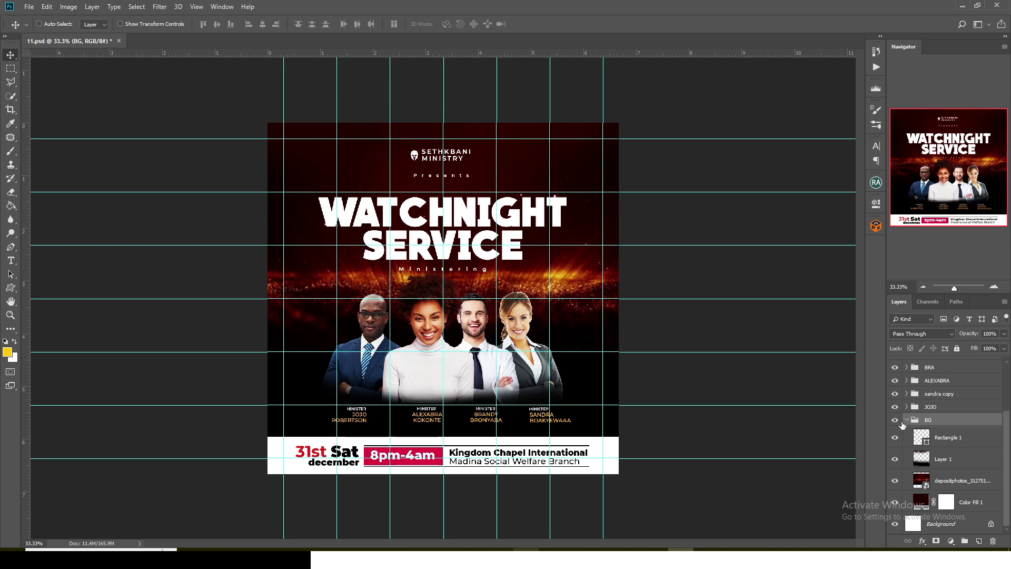
left_click(905, 420)
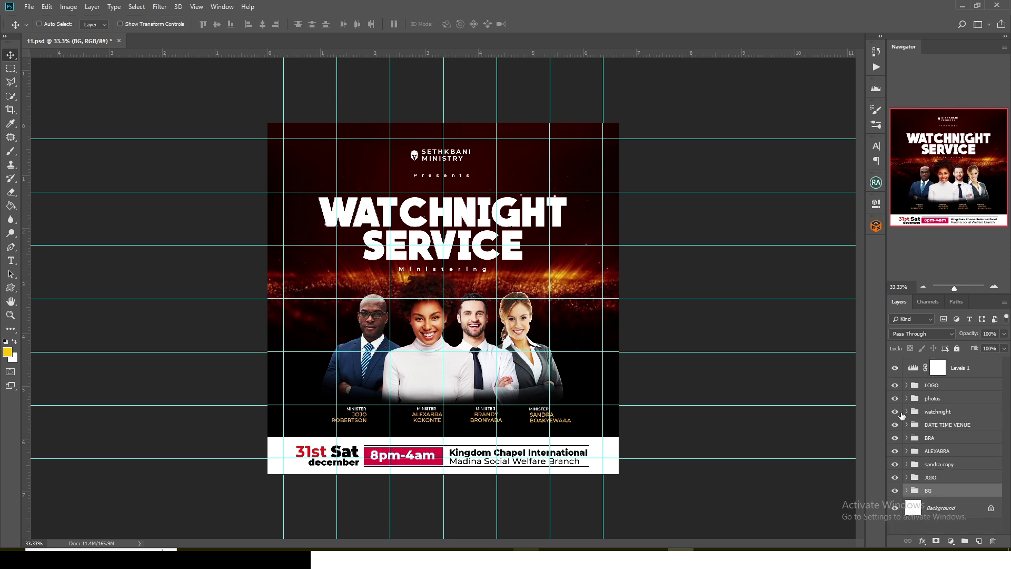
left_click(907, 477)
left_click(907, 477)
Step: Toggle the four minister name captions, the date/time/venue bar and the WATCHNIGHT SERVICE title
left_click(895, 477)
left_click(895, 477)
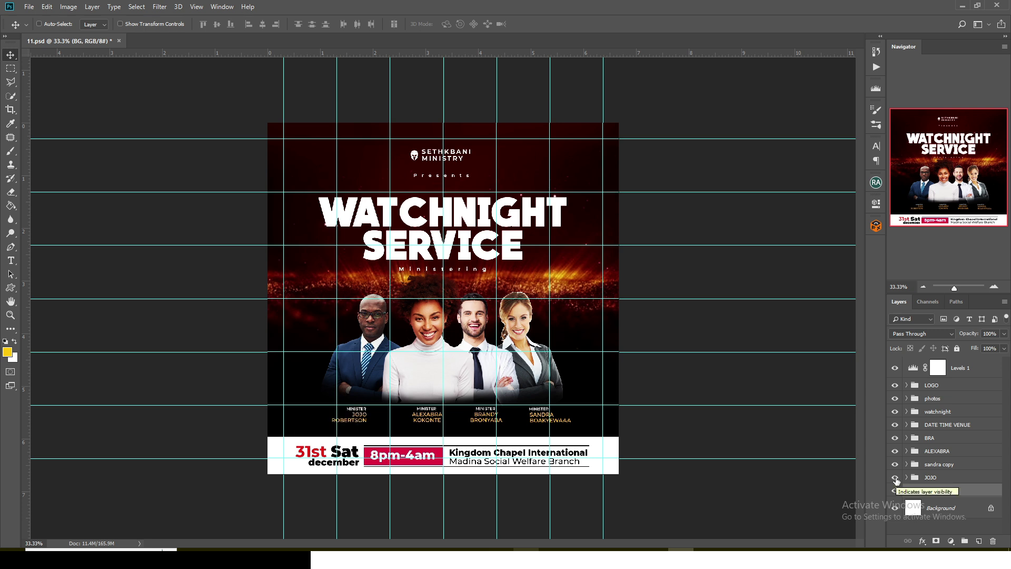
left_click(895, 464)
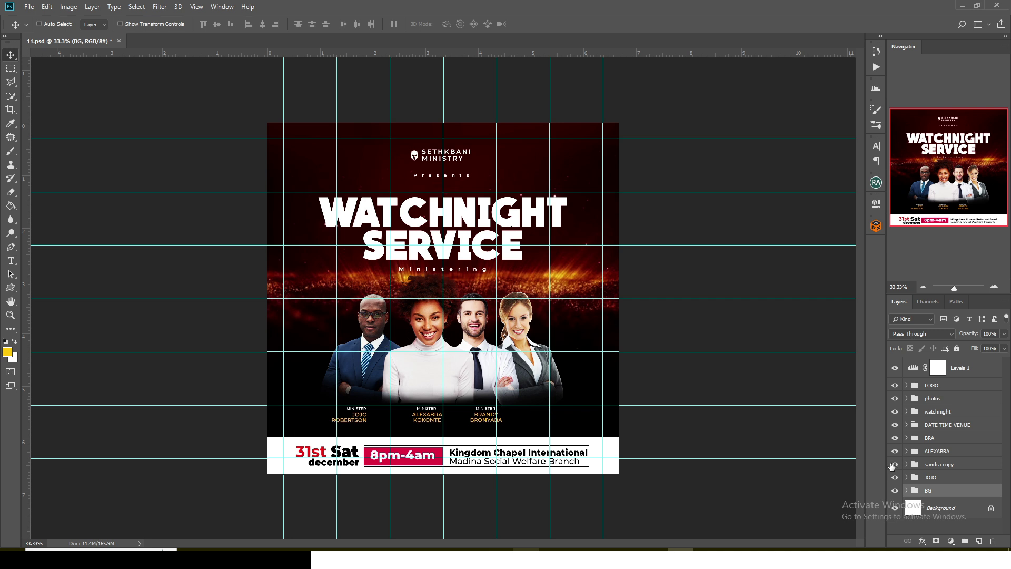
left_click(895, 464)
left_click(894, 450)
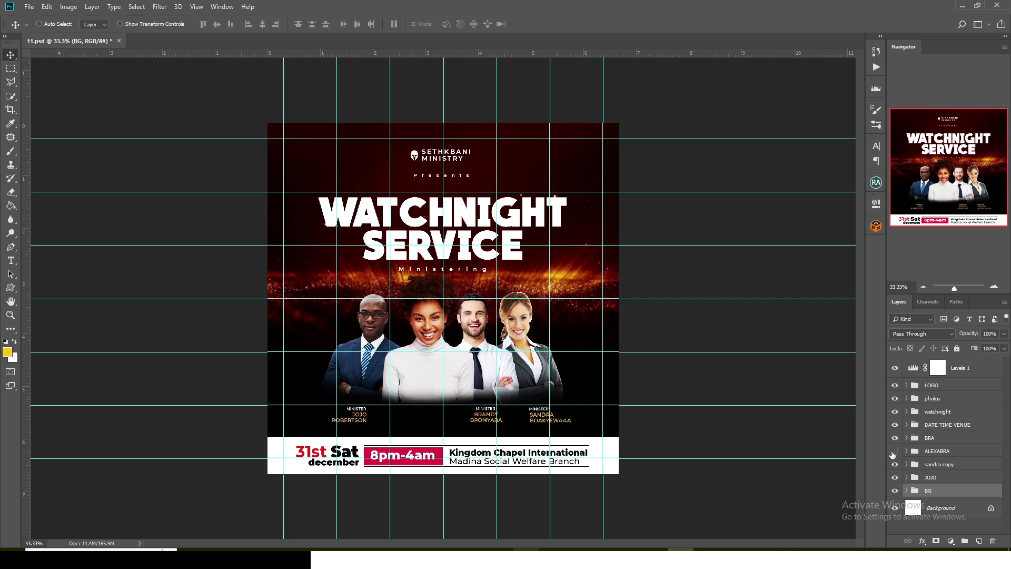
left_click(893, 450)
left_click(894, 438)
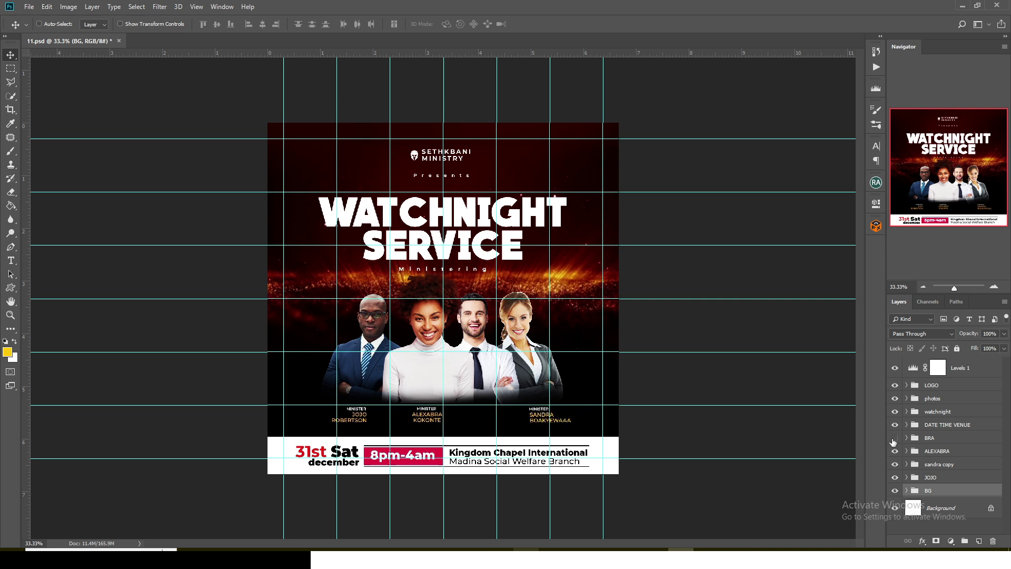
left_click(894, 438)
left_click(894, 425)
left_click(894, 425)
left_click(894, 411)
left_click(894, 411)
Step: Toggle the minister photos, title, and logo with Presents text, then close 11.psd
left_click_drag(894, 398, 898, 408)
left_click(897, 409)
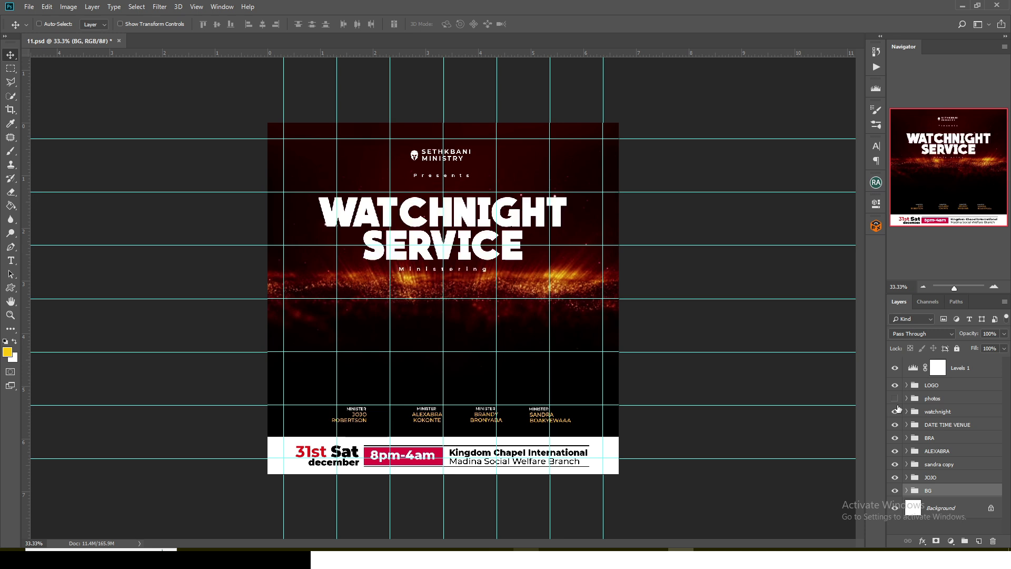
left_click(898, 409)
left_click(897, 409)
left_click(900, 398)
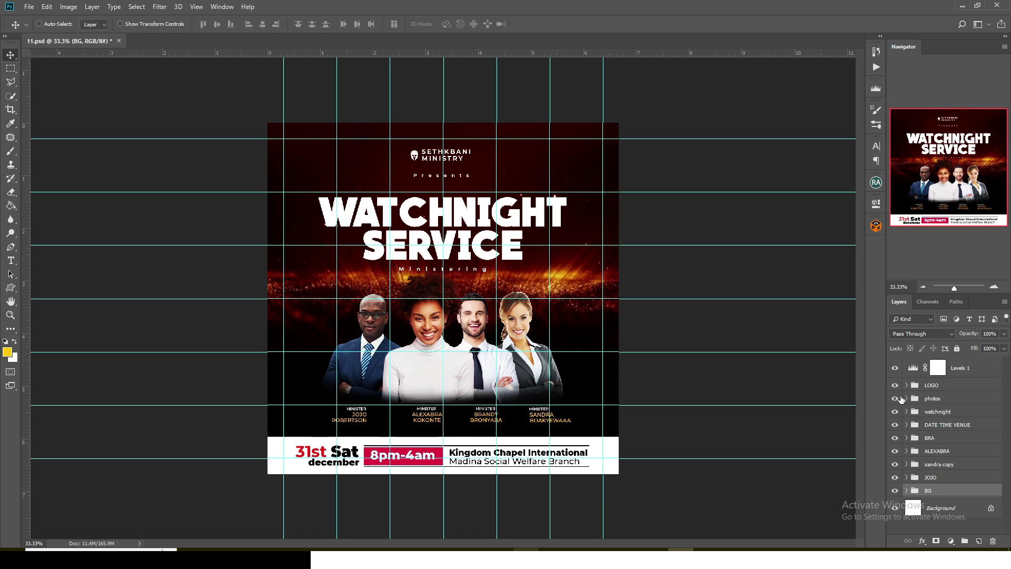
left_click(893, 386)
left_click(894, 388)
left_click(894, 398)
left_click(894, 399)
left_click(119, 41)
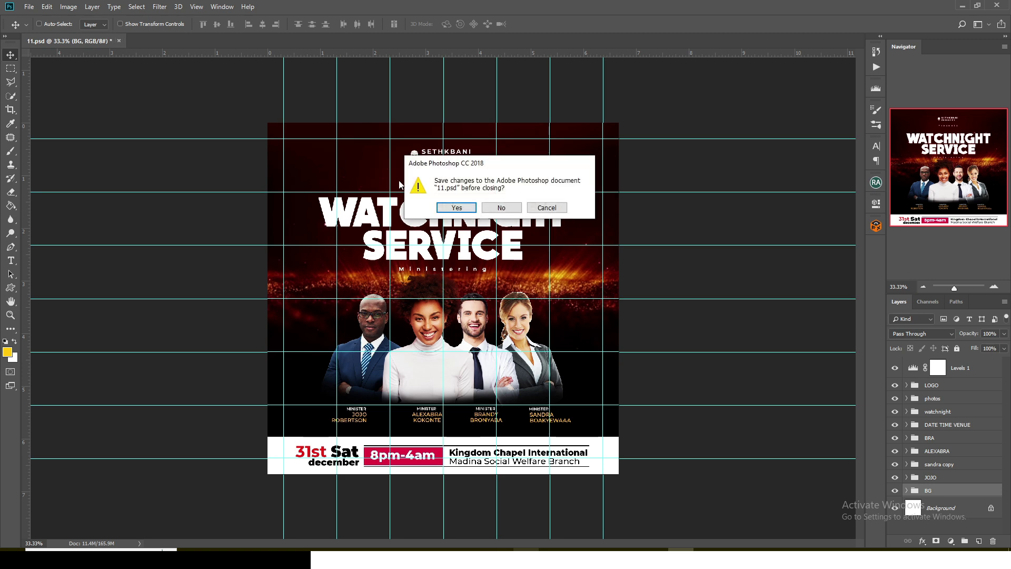
Step: Close the Watchnight flyer without saving, then open folder 12 in PART 16 and select 12.psd
left_click(485, 207)
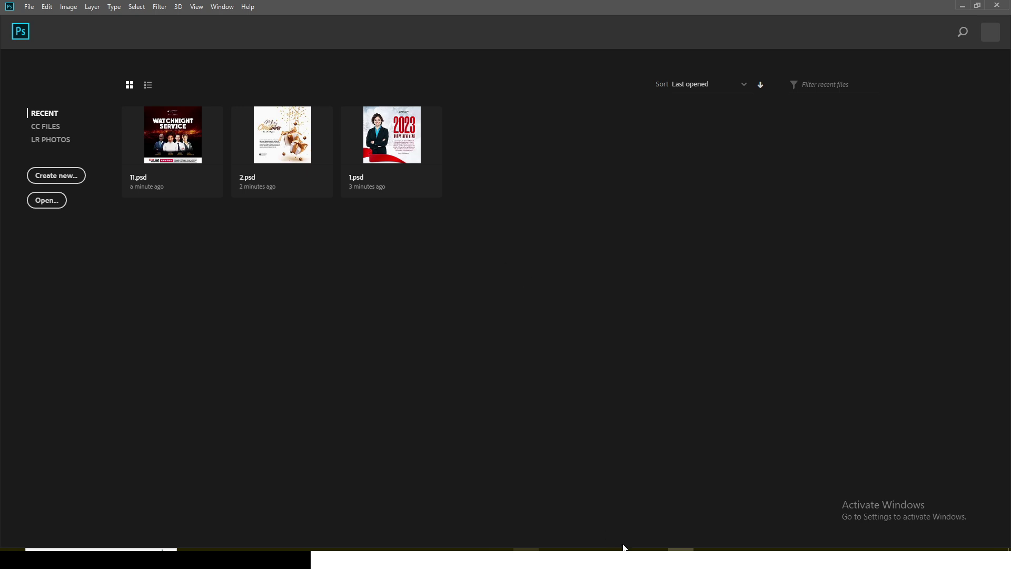
key("alt+Tab")
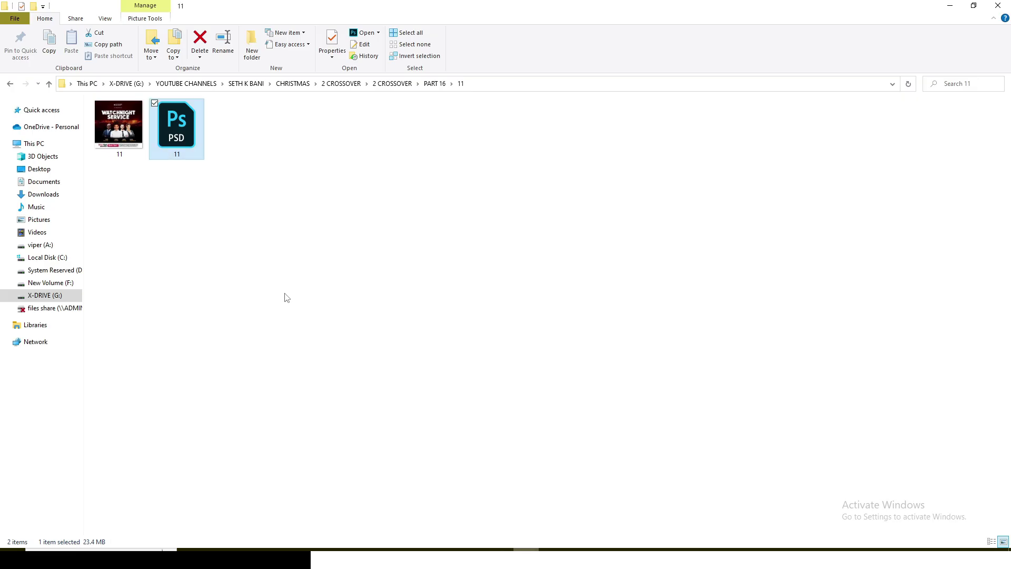
key("BackSpace")
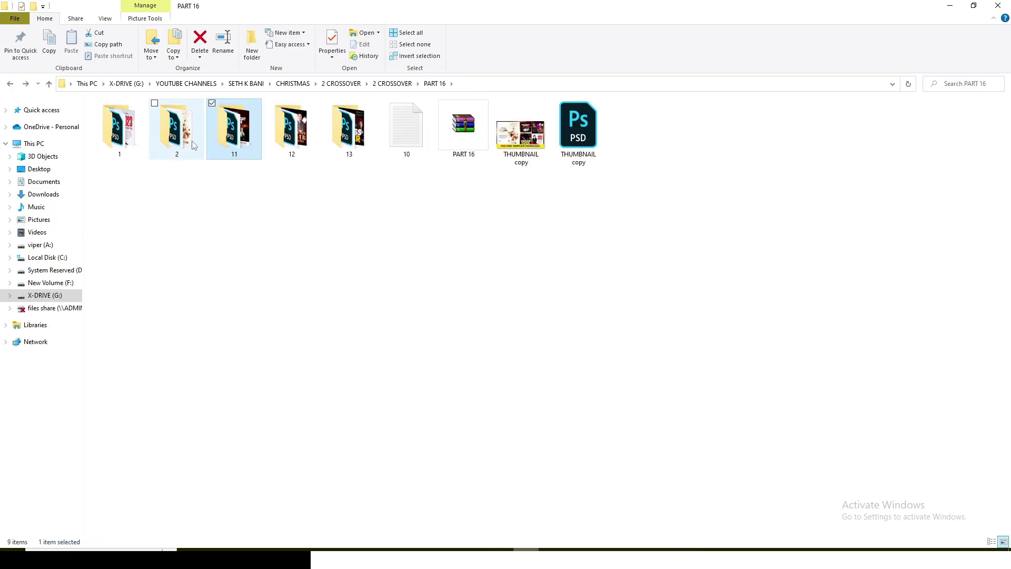
double_click(293, 136)
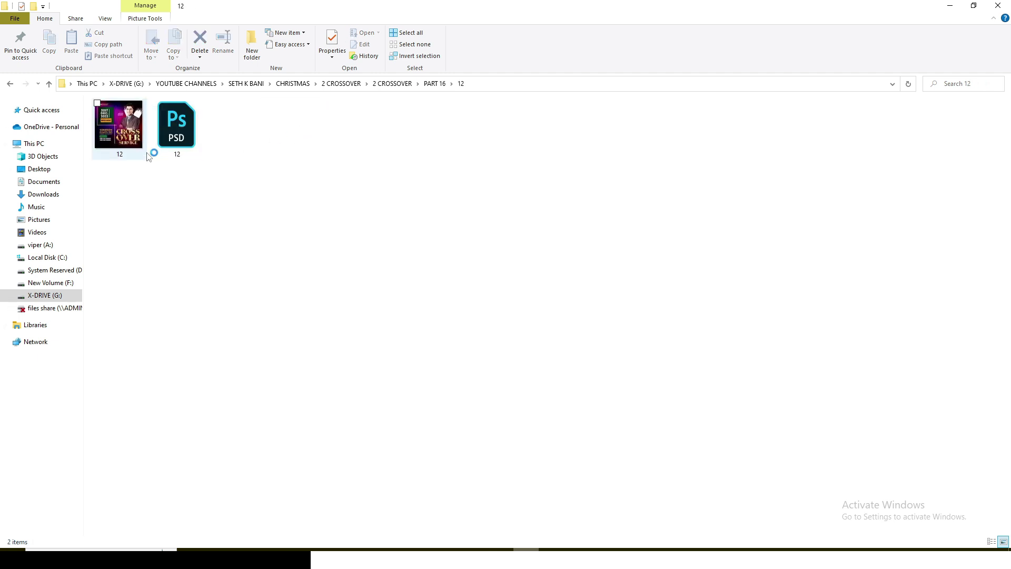
left_click(180, 140)
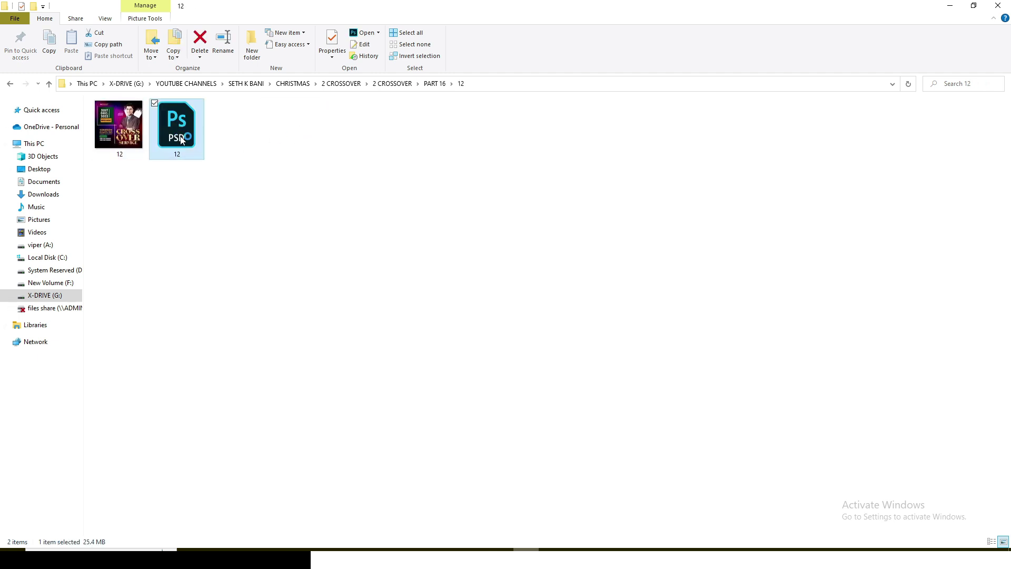
Step: Open 12.psd, dismiss the font notice, and toggle the background, pastor photo, name and 31ST DEC block
double_click(180, 139)
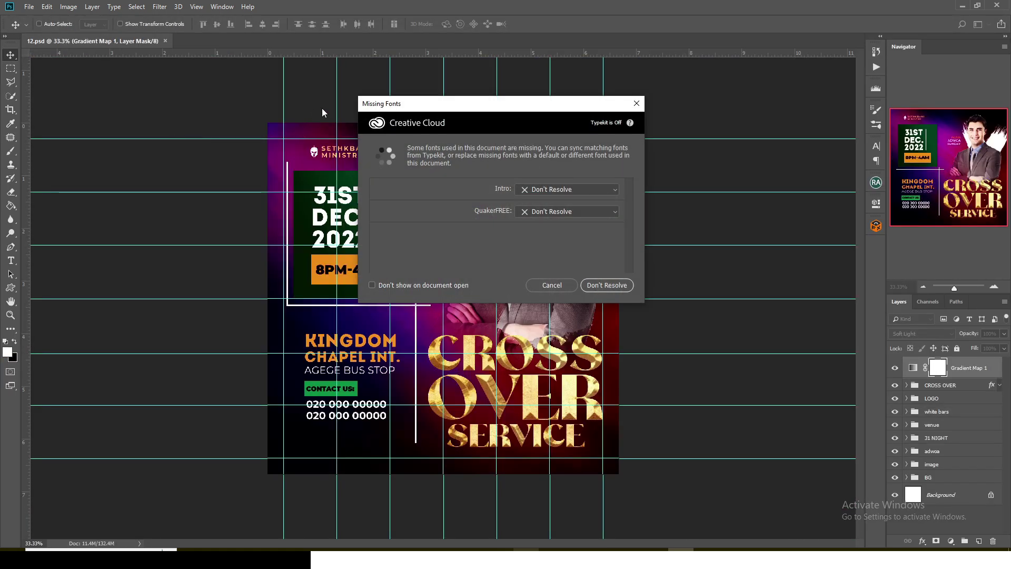
left_click(606, 285)
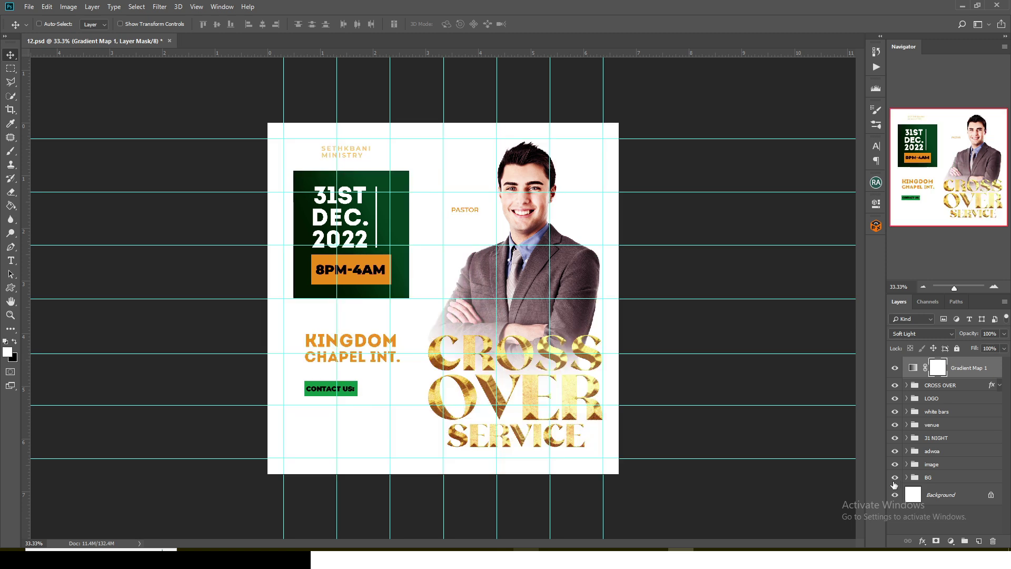
left_click(895, 479)
left_click(895, 464)
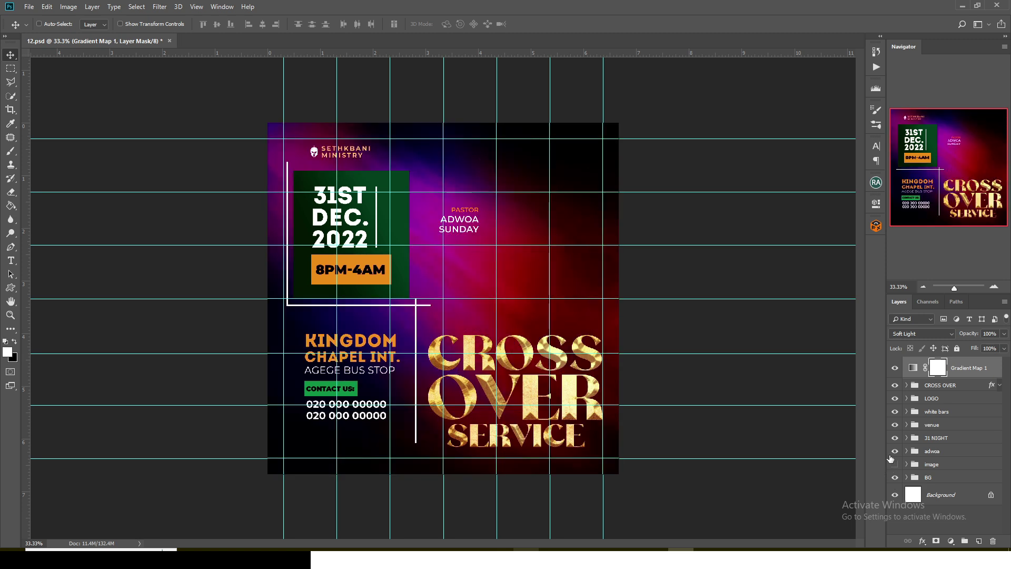
left_click(895, 451)
left_click(895, 464)
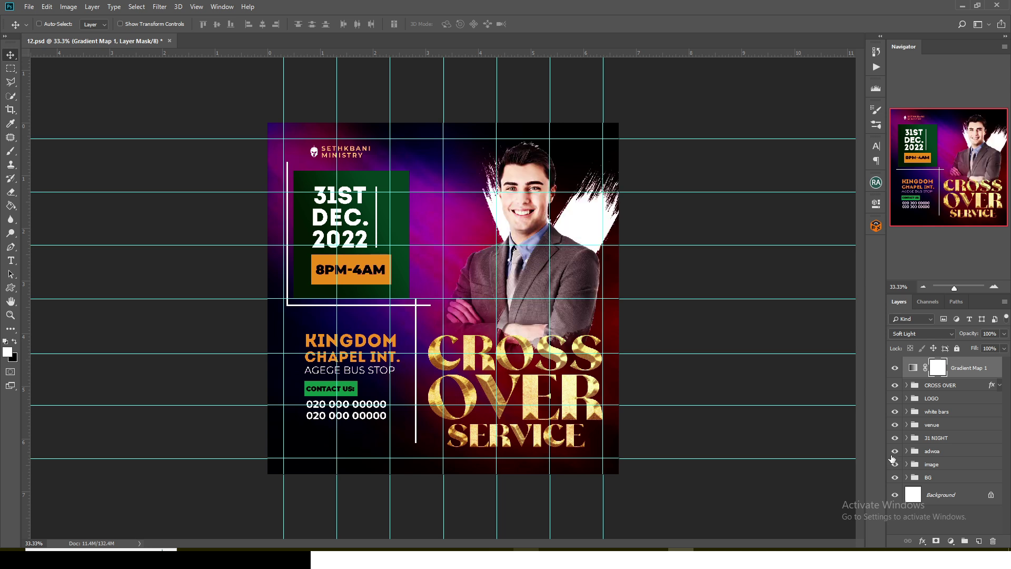
left_click(894, 451)
left_click(892, 437)
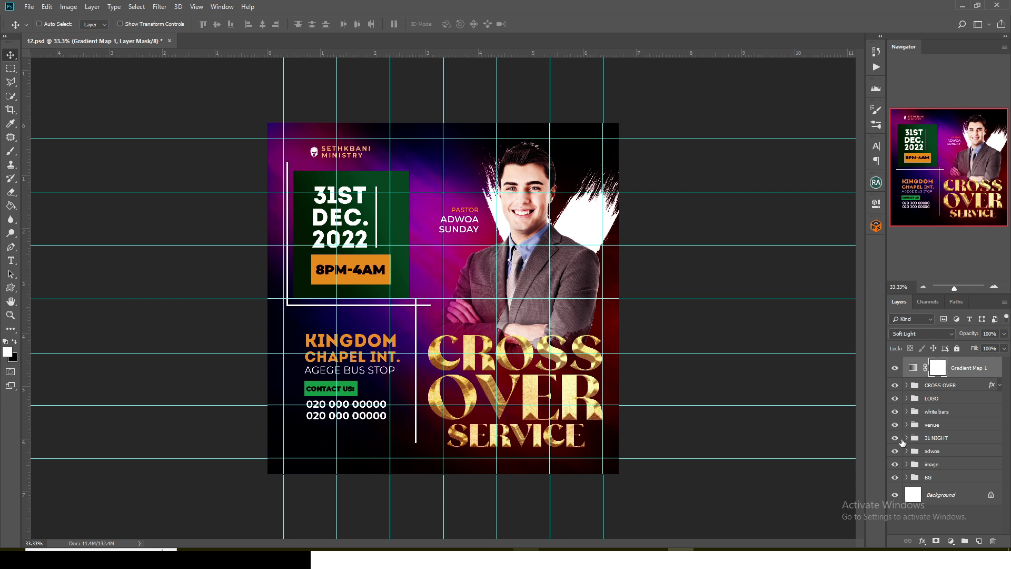
Step: Toggle the 31 NIGHT group, venue text, white frame bars and LOGO group, and hide guides with Ctrl+;
left_click(895, 438)
left_click(895, 438)
left_click(895, 425)
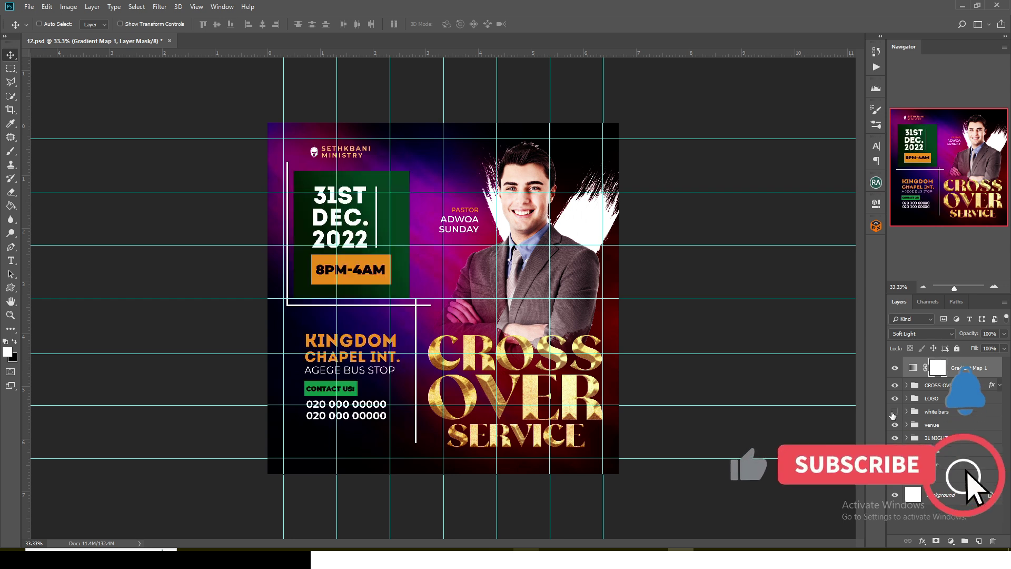
left_click(893, 412)
left_click(894, 412)
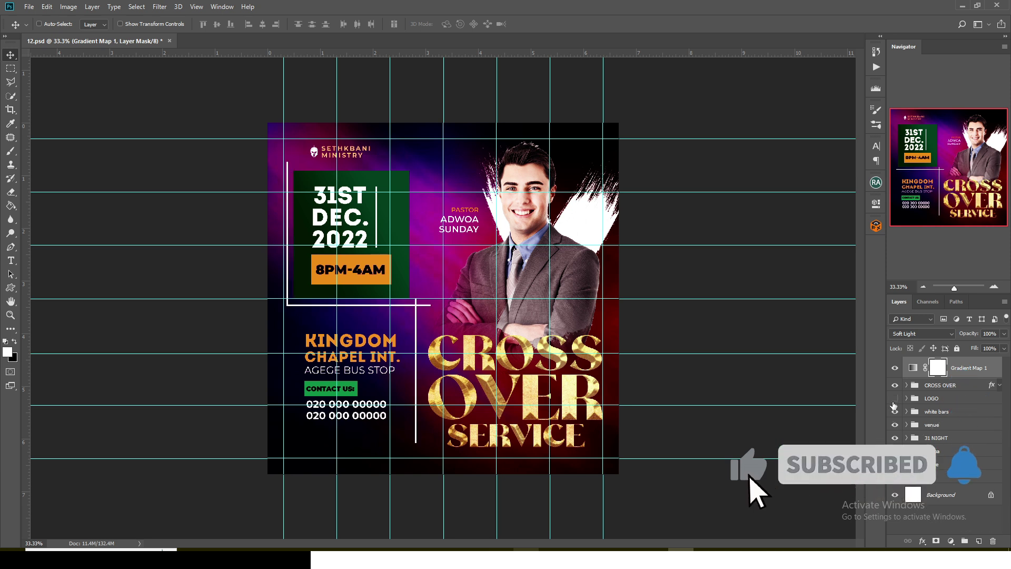
left_click(894, 399)
left_click(894, 399)
key("ctrl+semicolon")
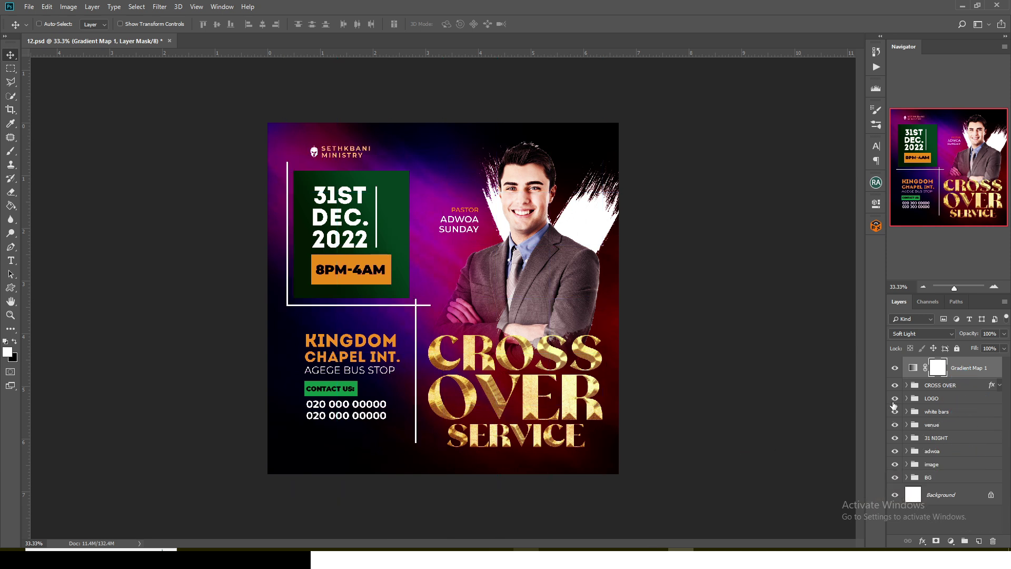
Step: Toggle the white bars, CROSS OVER title and Gradient Map 1, then close 12.psd
left_click(894, 413)
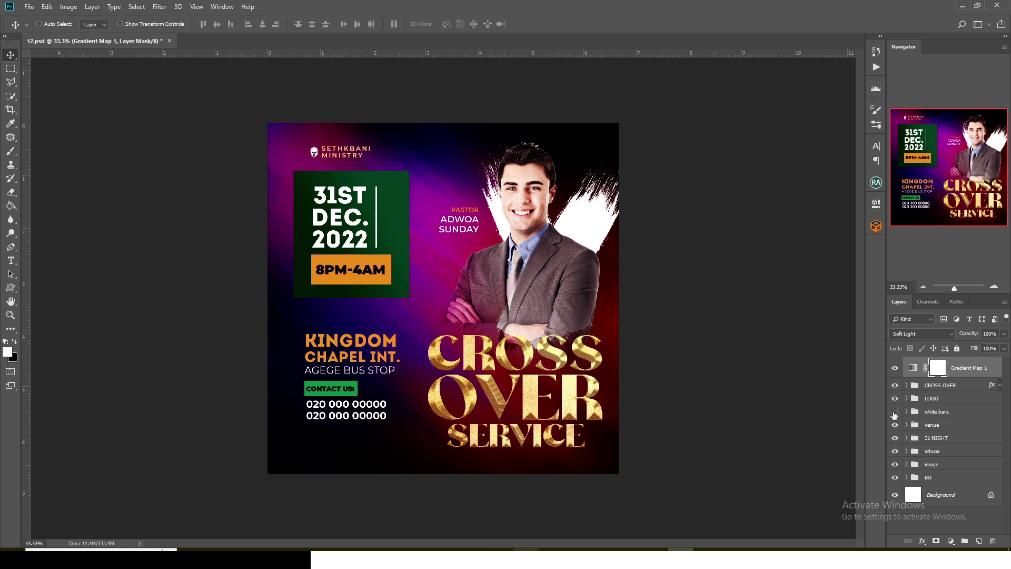
left_click(894, 413)
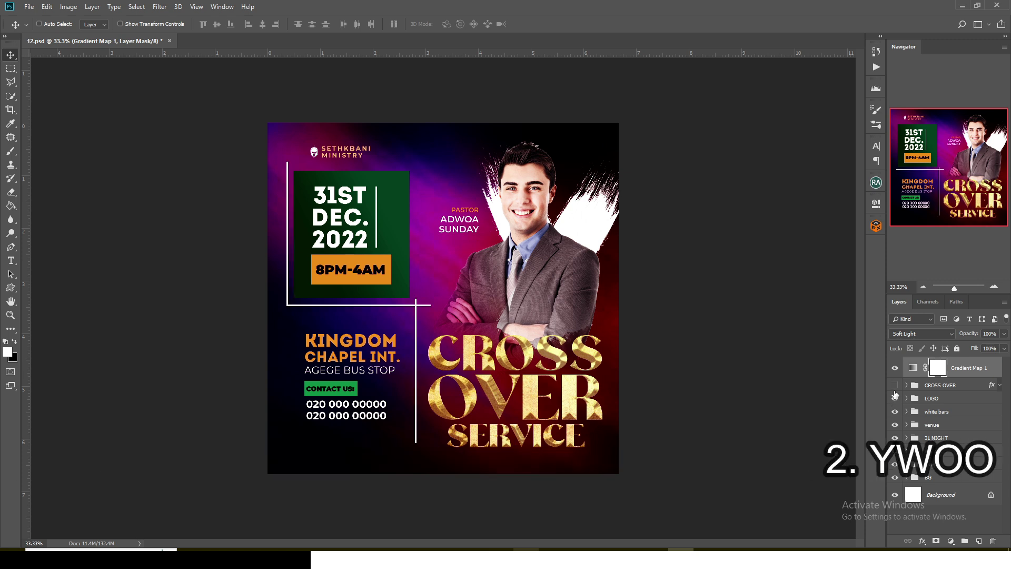
left_click(894, 385)
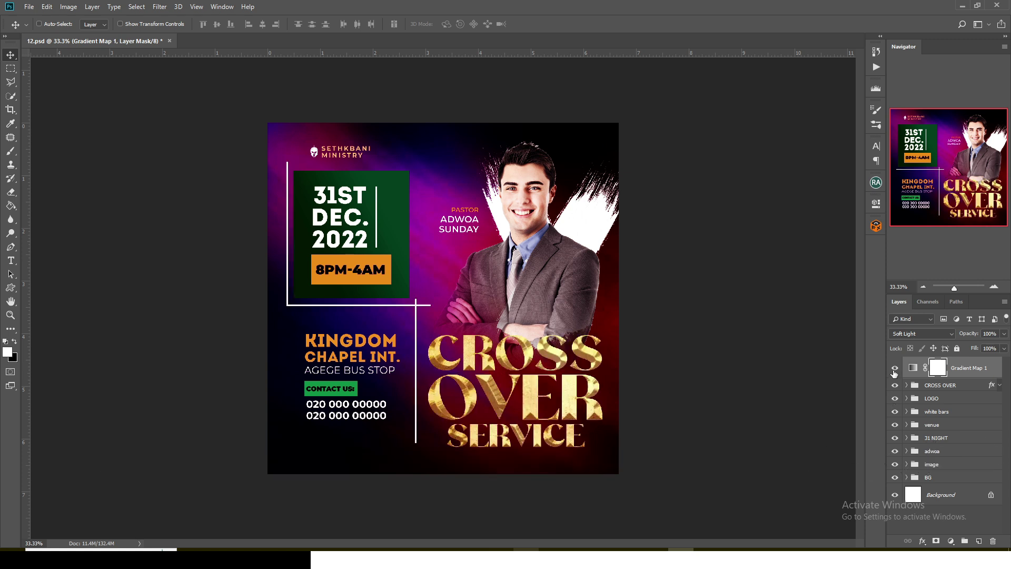
left_click(894, 369)
left_click(893, 368)
left_click(169, 41)
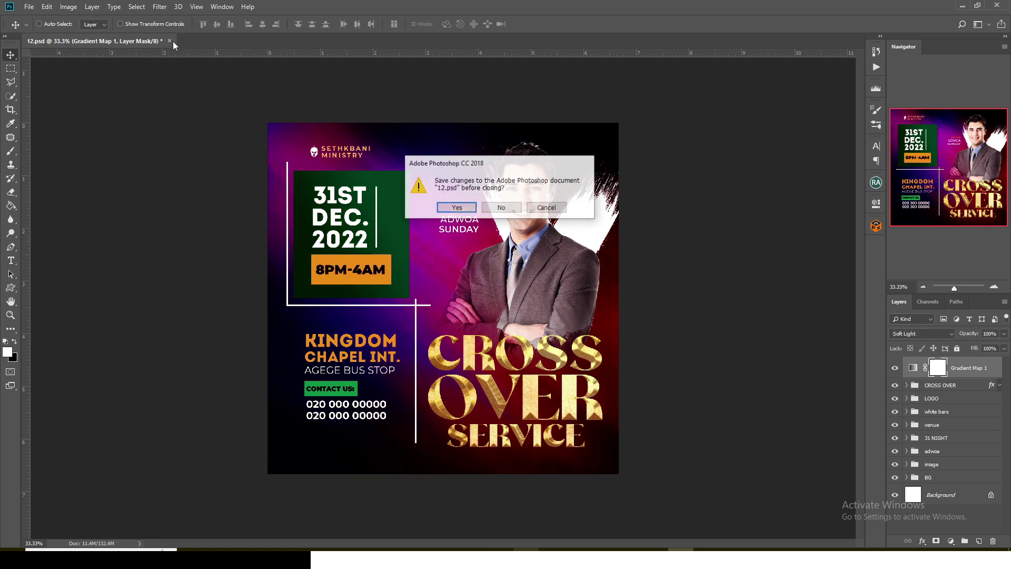
Step: Close 12.psd without saving, then open 14.psd from folder 13 inside PART 16
left_click(495, 213)
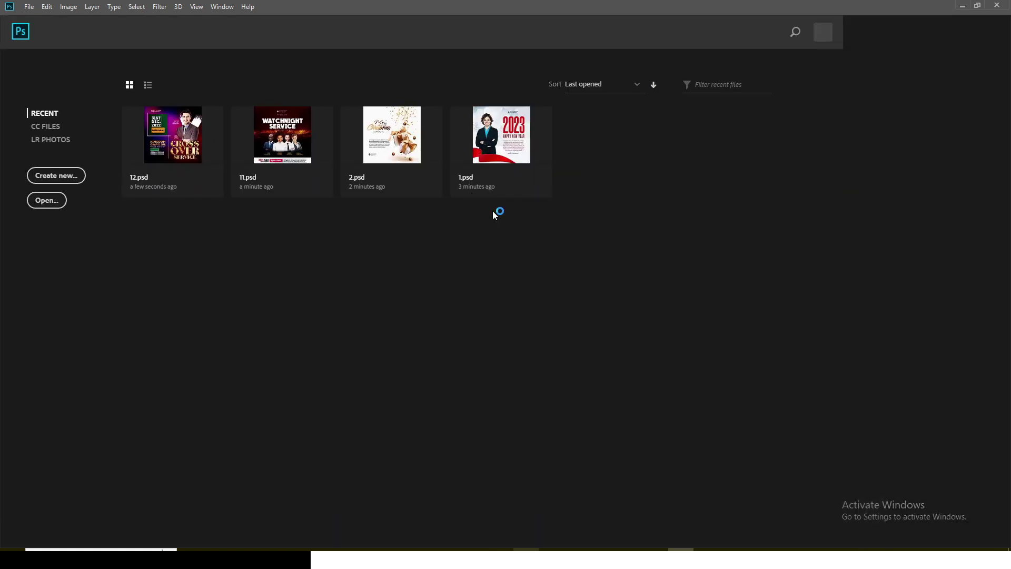
key("alt+Tab")
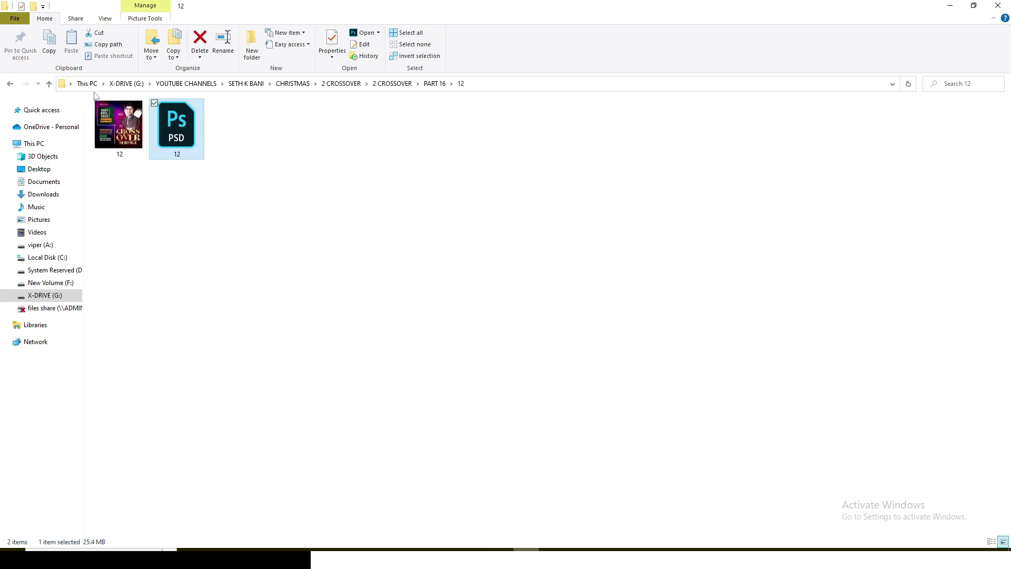
key("BackSpace")
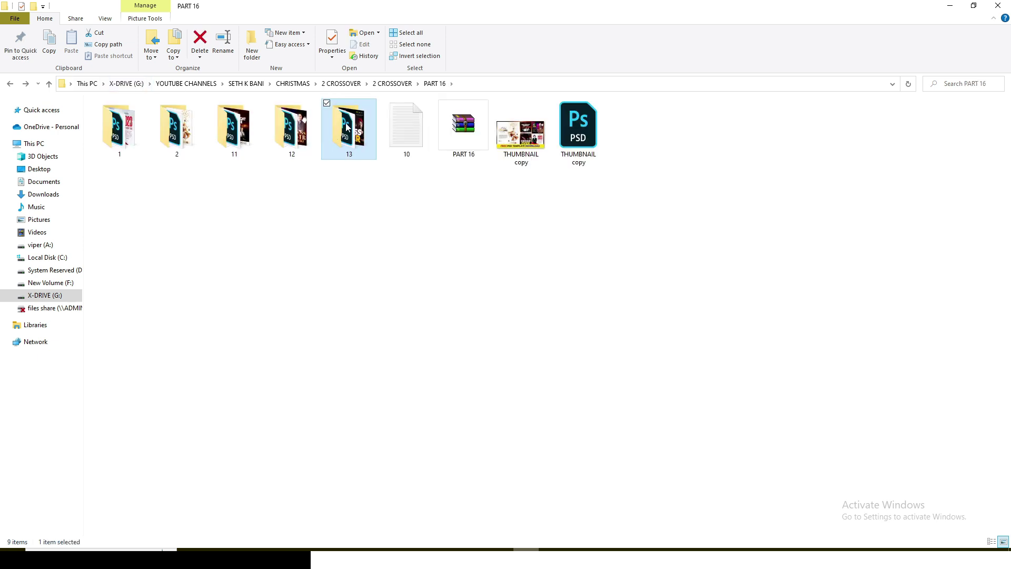
double_click(345, 122)
double_click(183, 133)
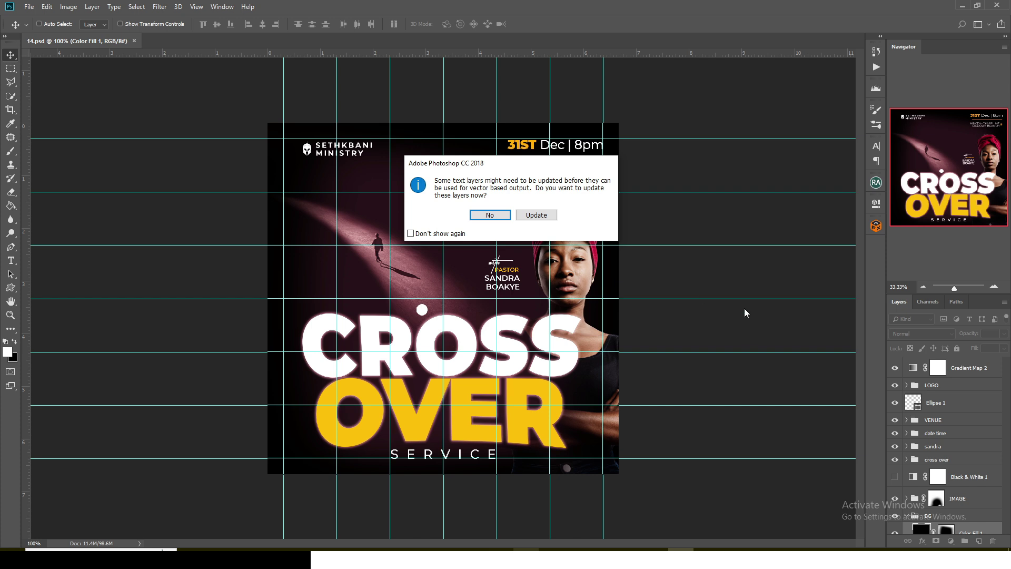
Step: Update the Cross Over flyer's text layers, toggle the BG group's visibility off and on, and expand it
left_click(531, 213)
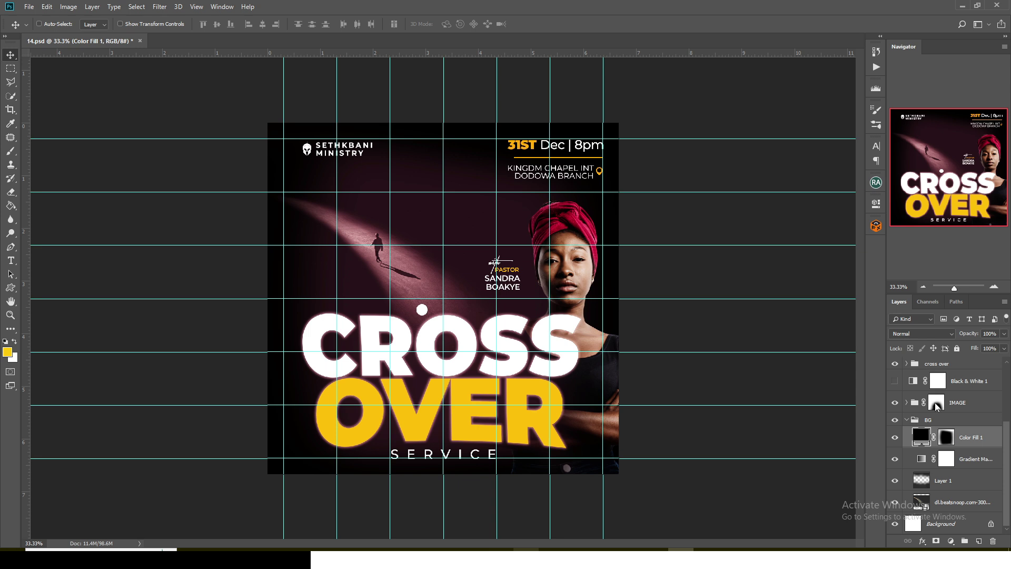
left_click(907, 420)
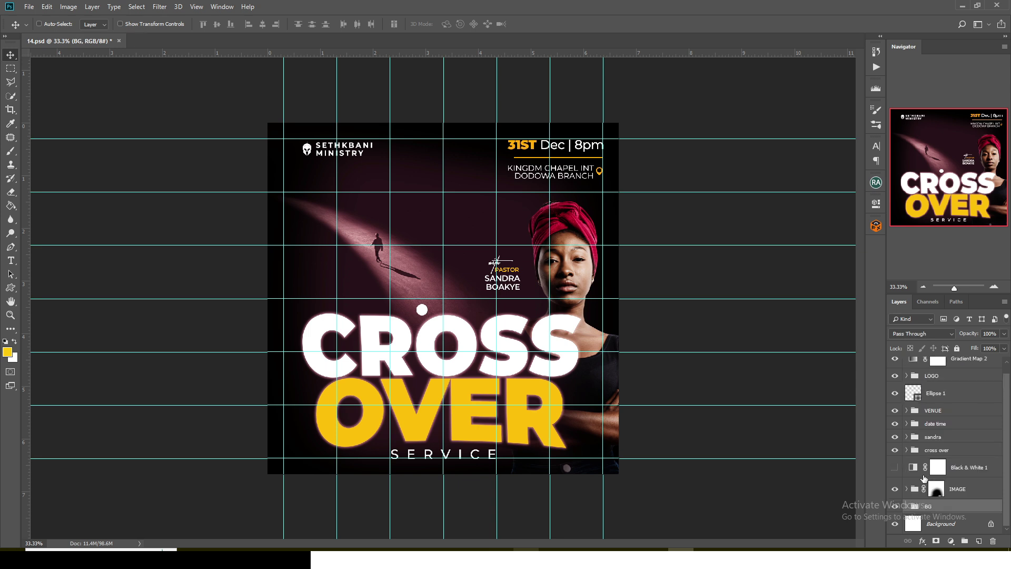
left_click(894, 506)
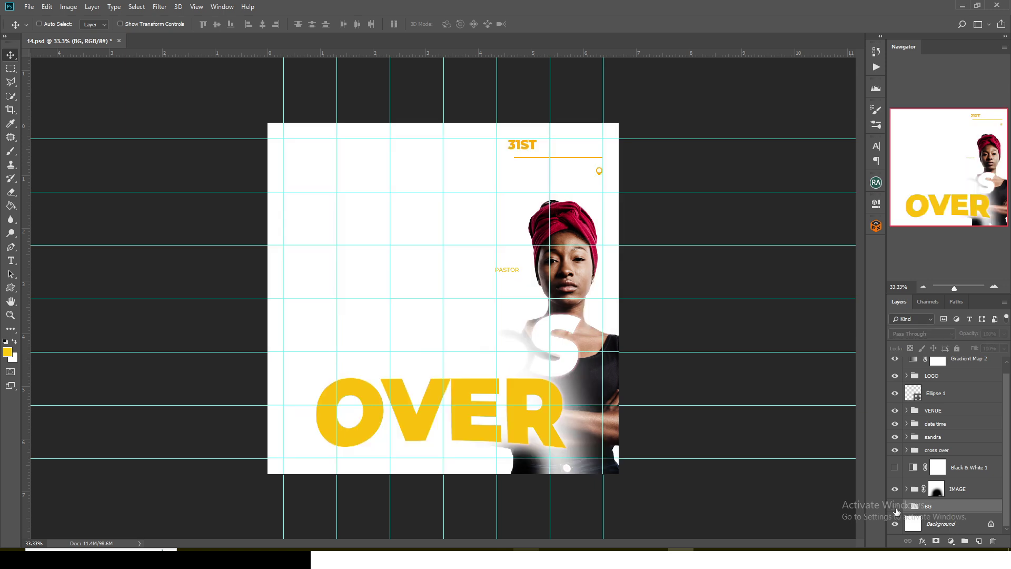
left_click(896, 508)
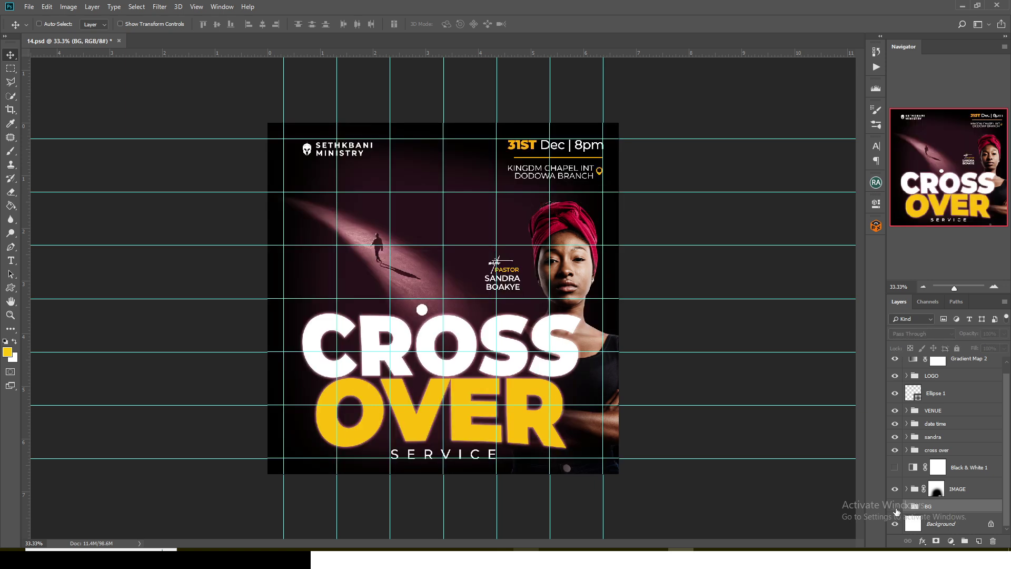
left_click(895, 506)
left_click(895, 507)
left_click(906, 507)
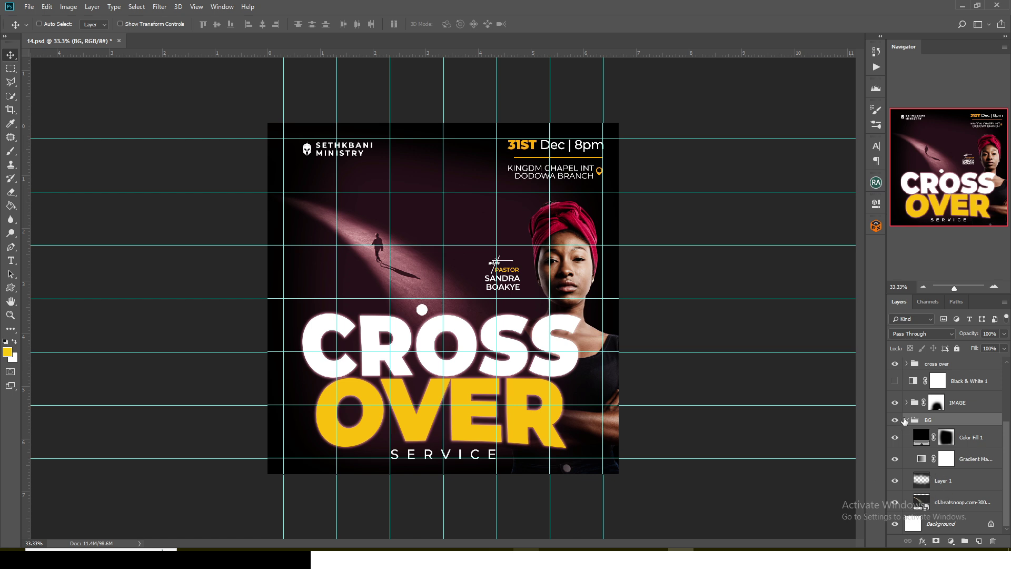
left_click(905, 419)
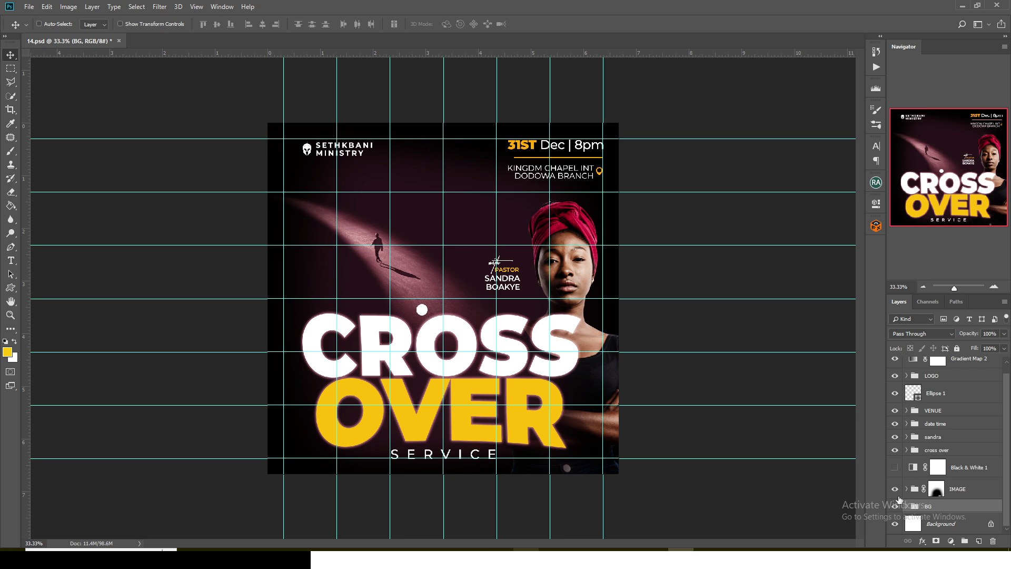
left_click(895, 490)
left_click(895, 490)
left_click(895, 467)
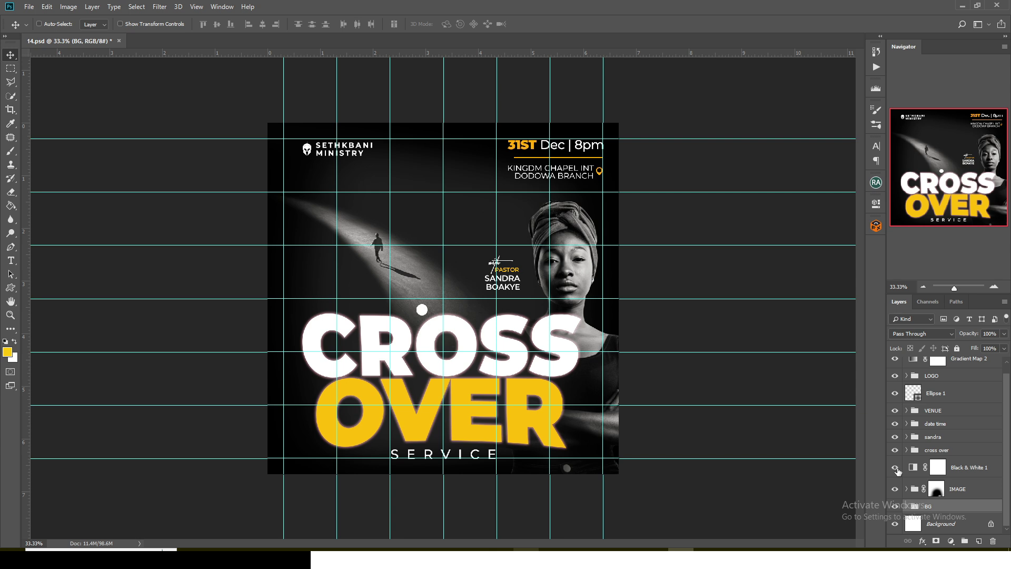
left_click(895, 467)
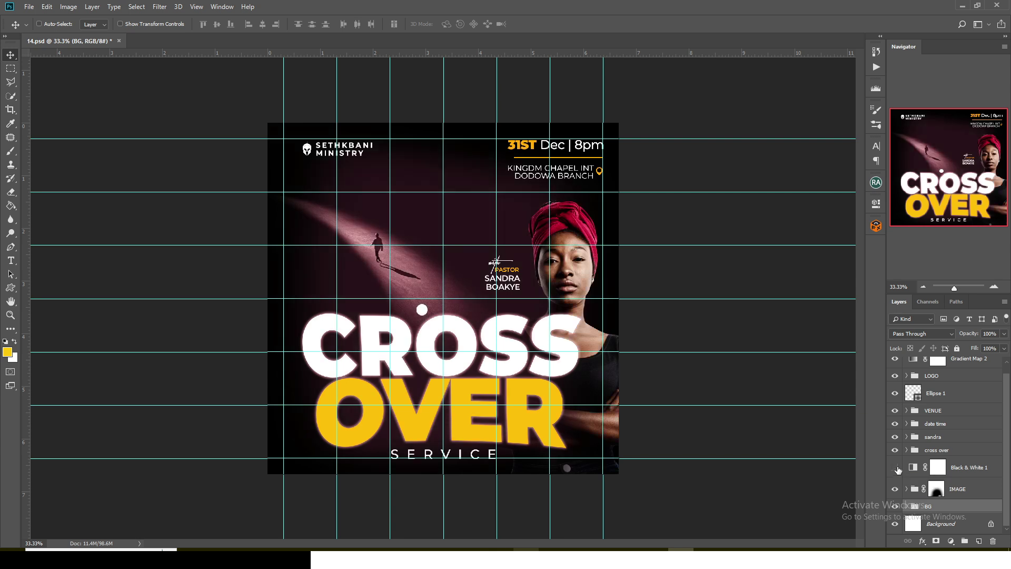
left_click(895, 451)
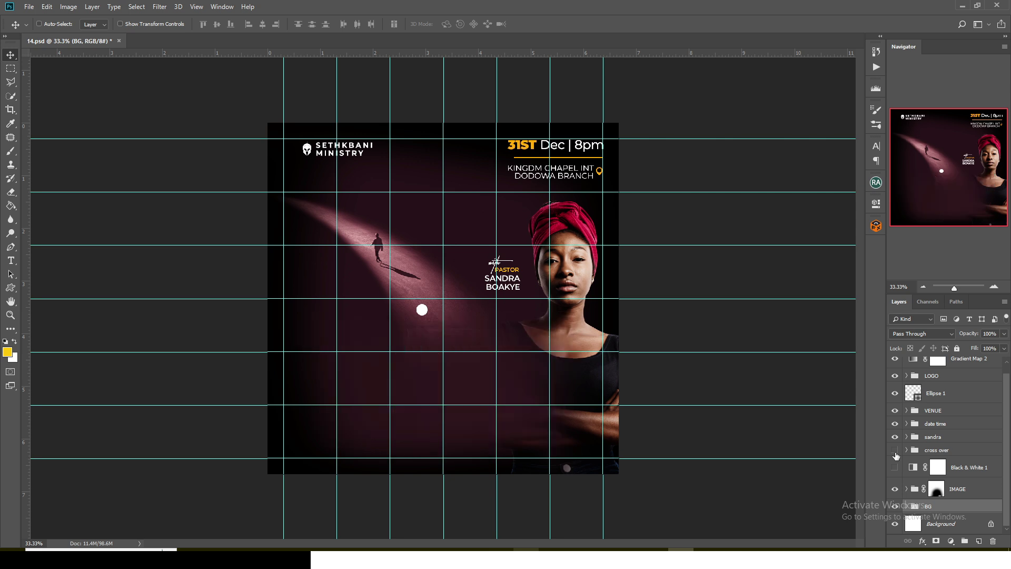
left_click(895, 451)
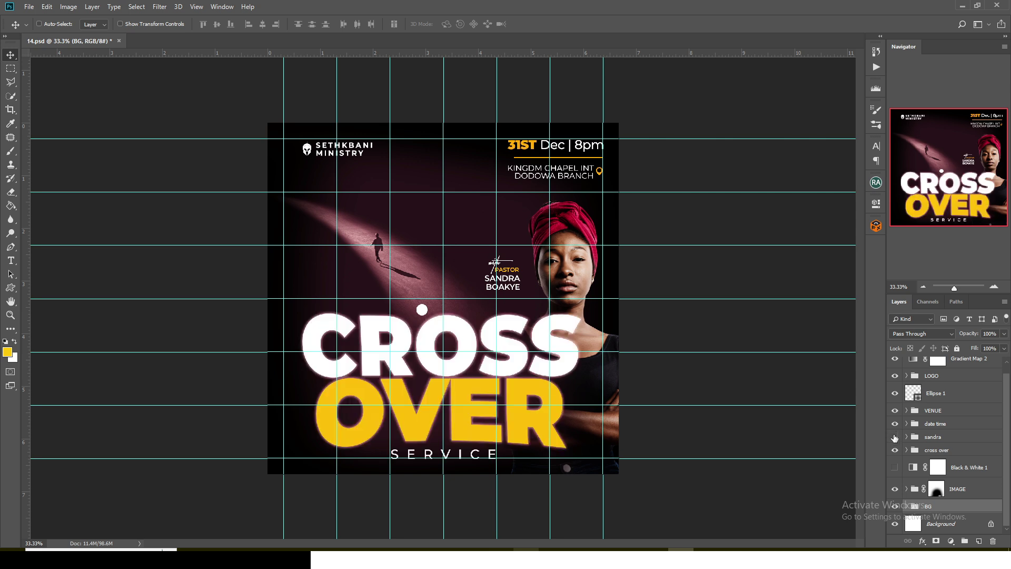
left_click(894, 437)
left_click(895, 437)
left_click(895, 424)
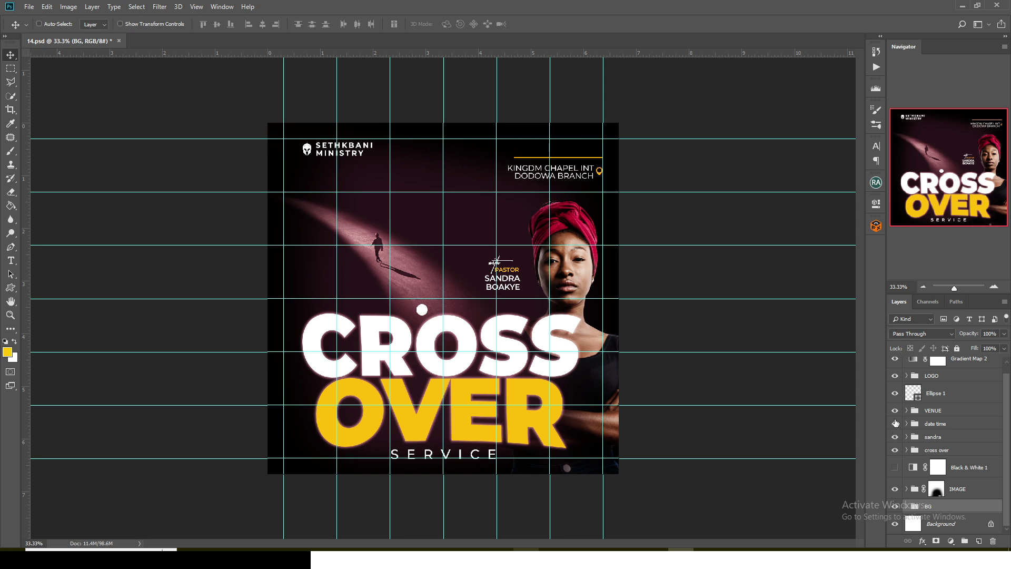
left_click(894, 424)
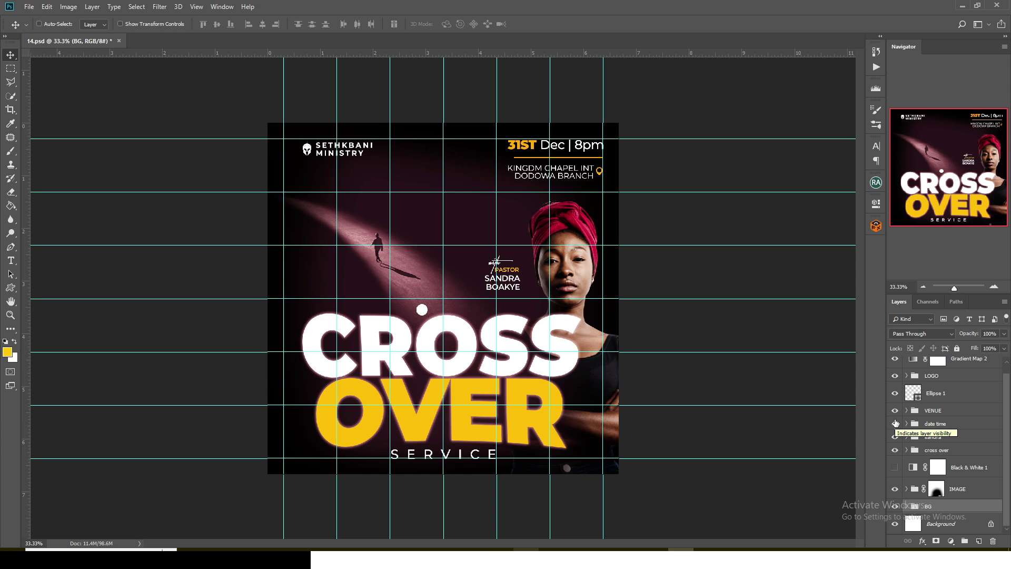
left_click(895, 411)
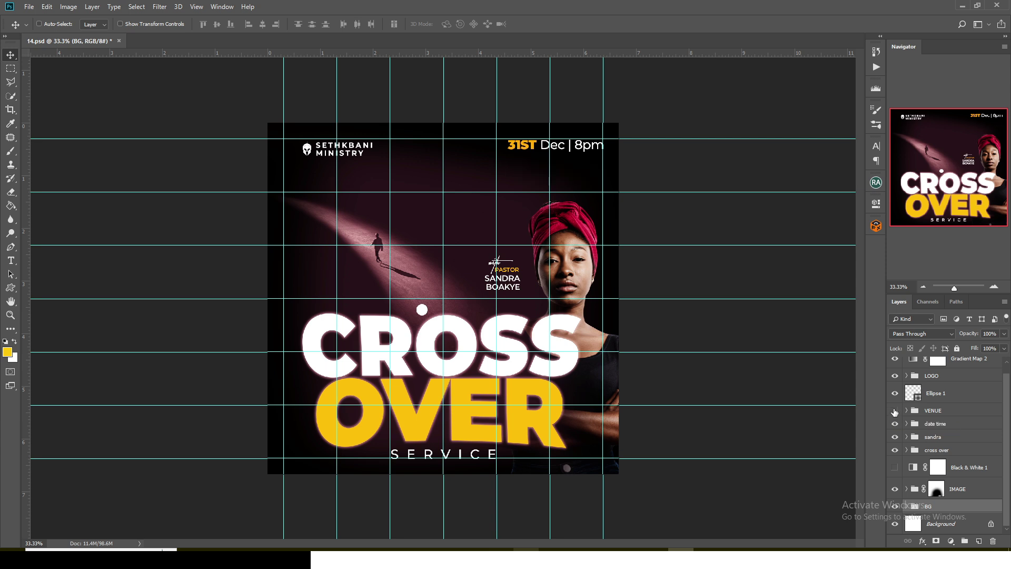
left_click(895, 411)
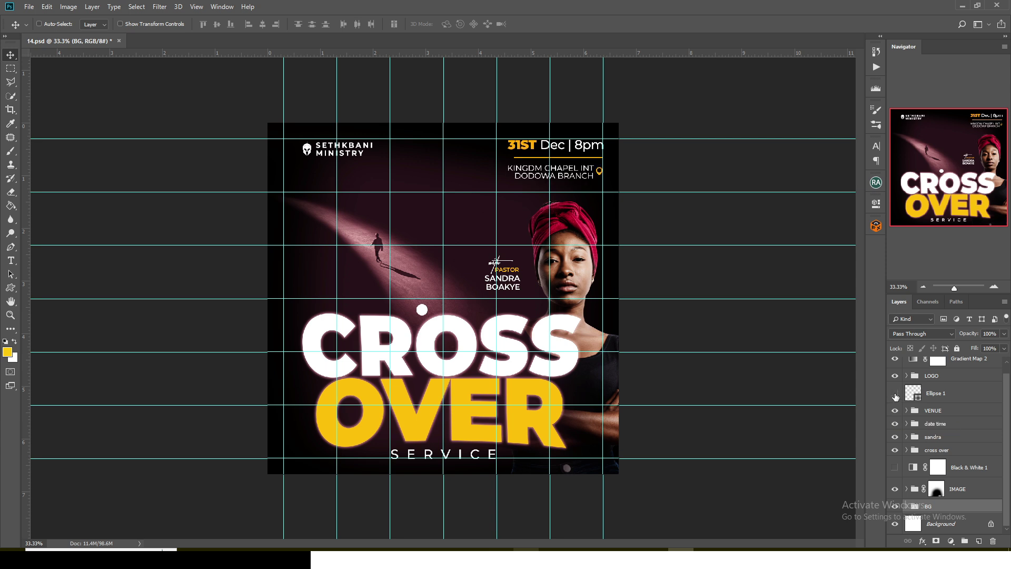
left_click(895, 395)
left_click(895, 395)
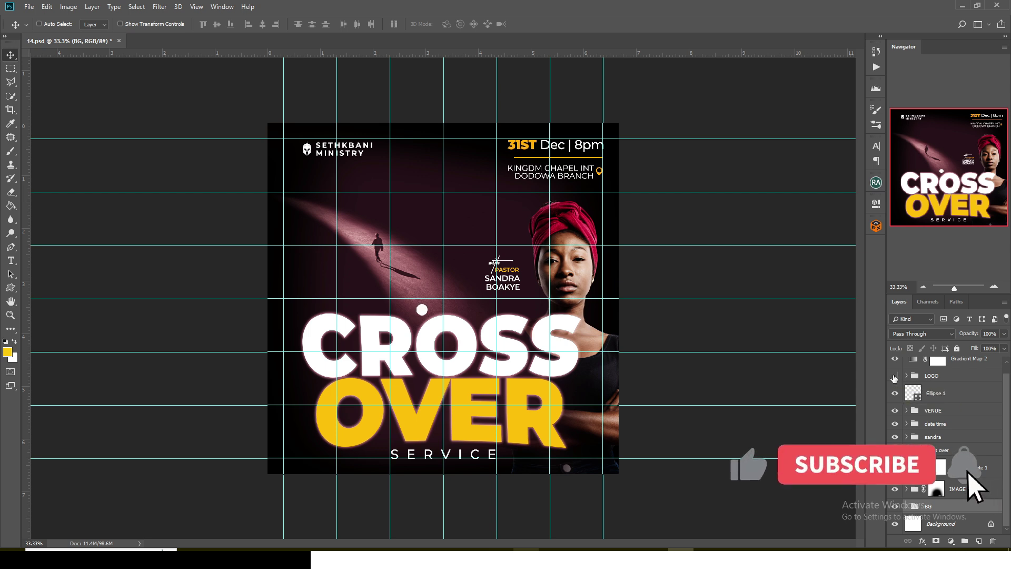
left_click(894, 376)
left_click(895, 376)
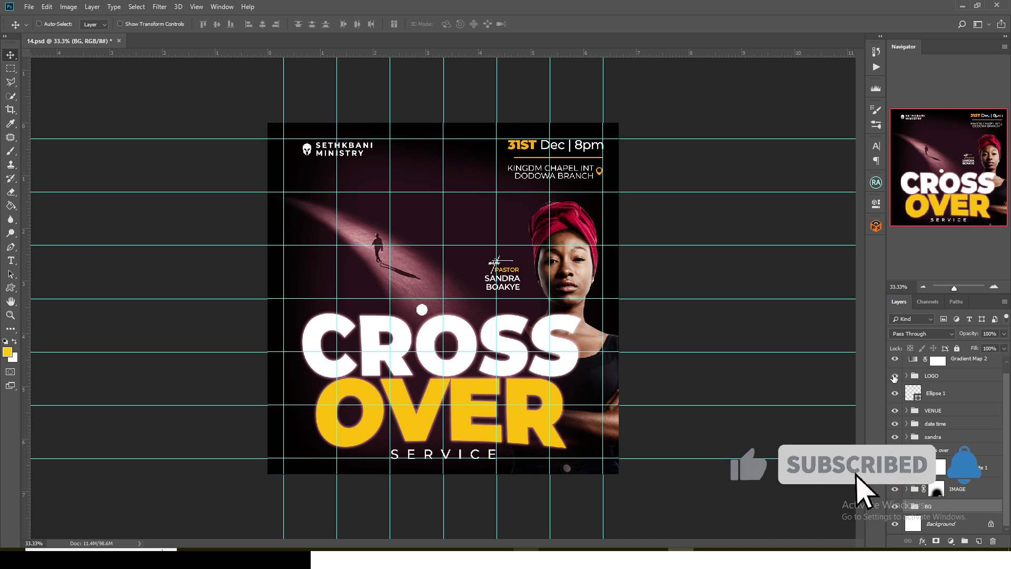
scroll(895, 377, "up", 1)
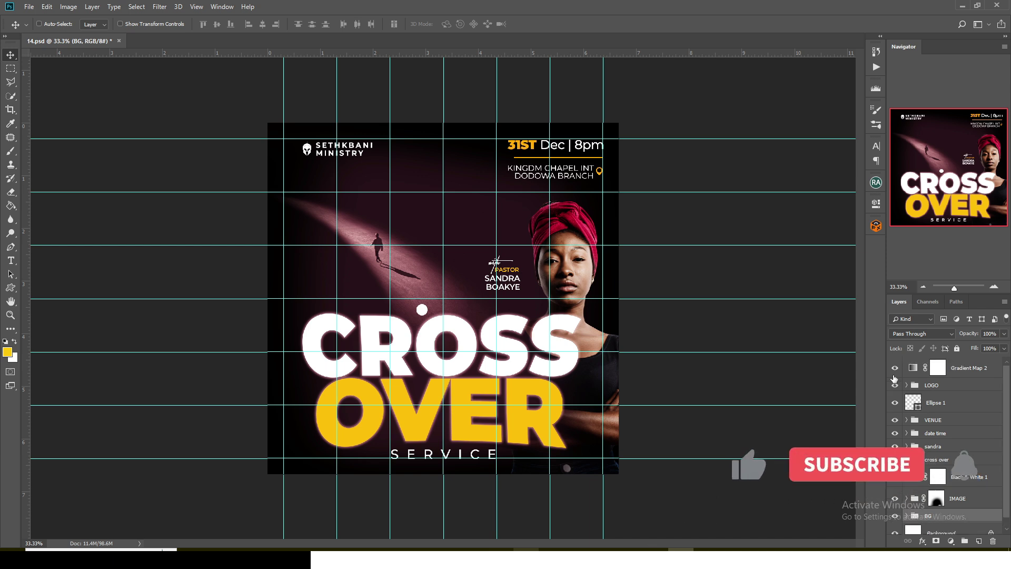
left_click(894, 368)
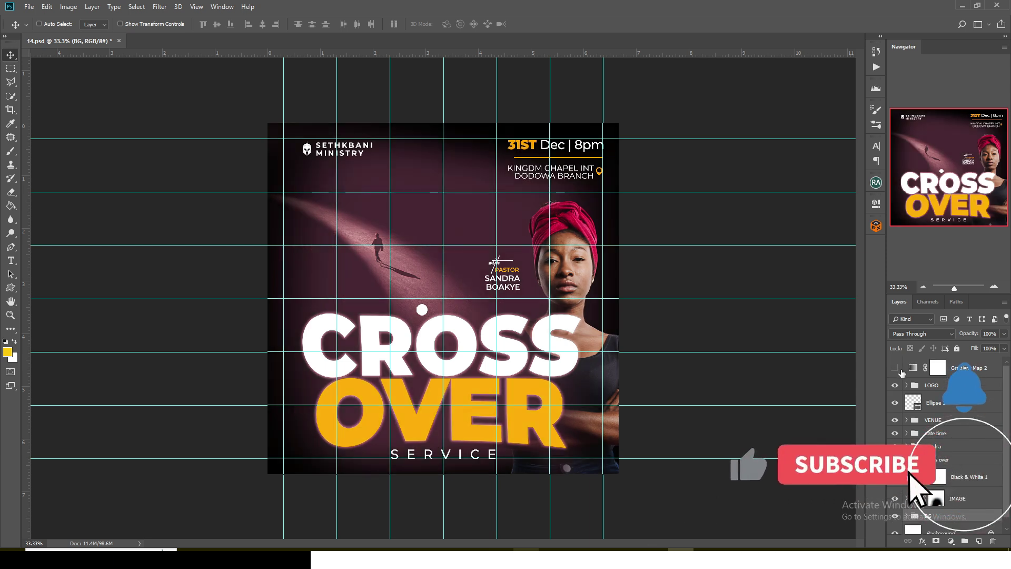
left_click(898, 369)
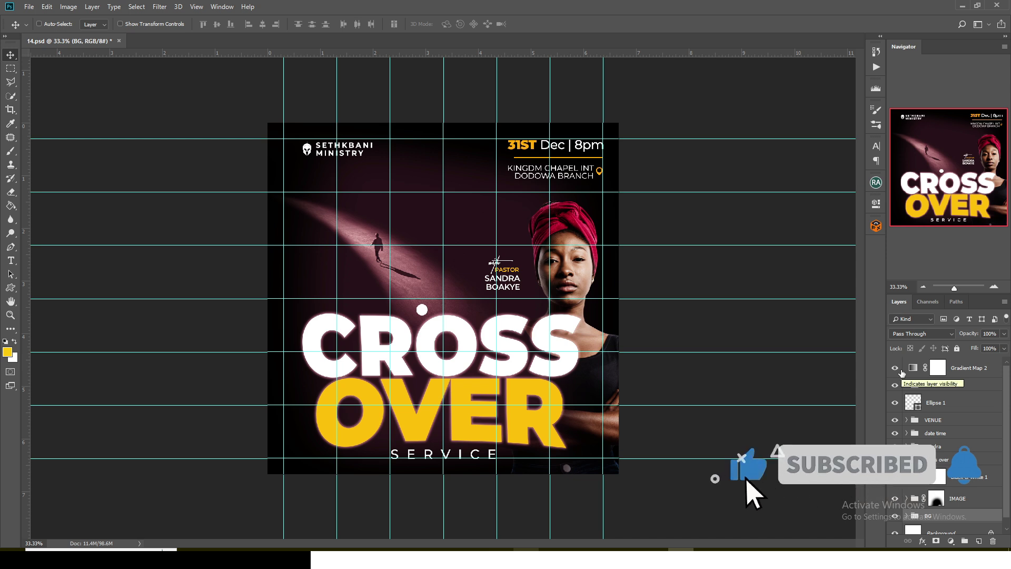